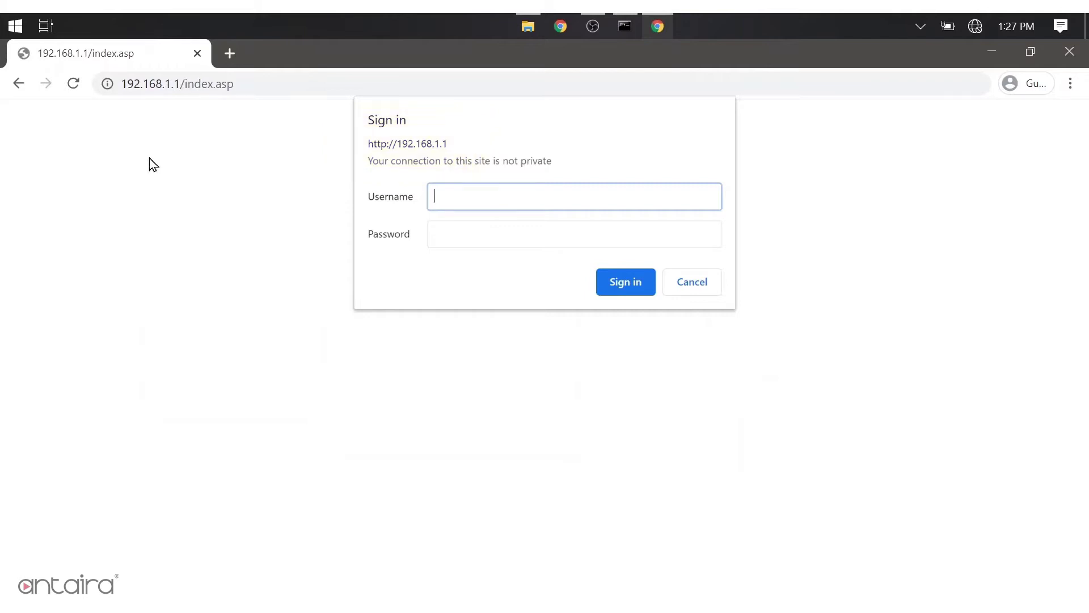
Sign in to the control panel with the administrator credentials.
text(root)
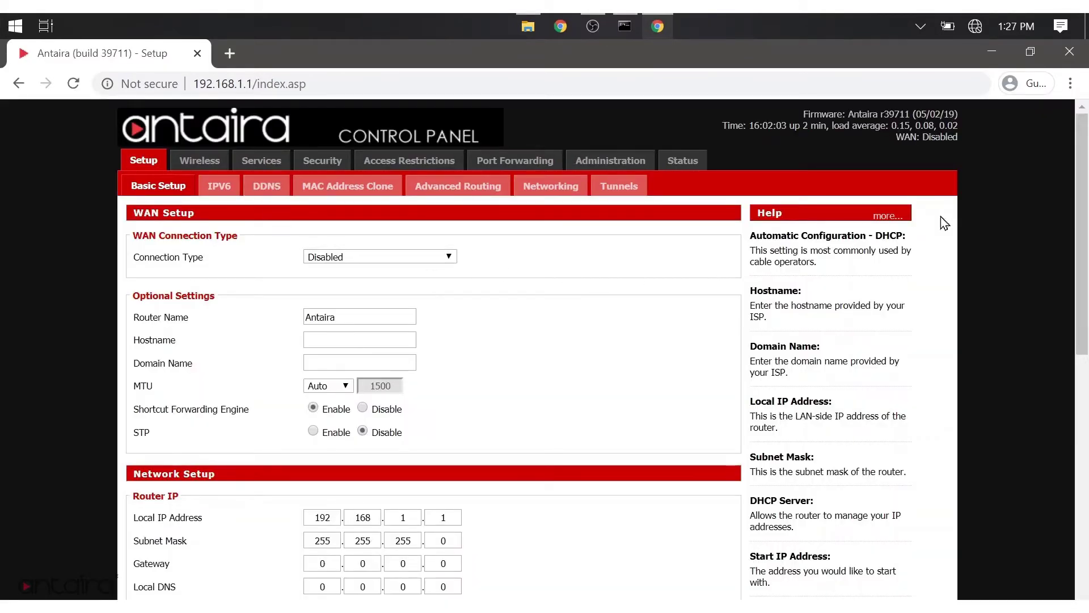
drag(1083, 232, 1084, 316)
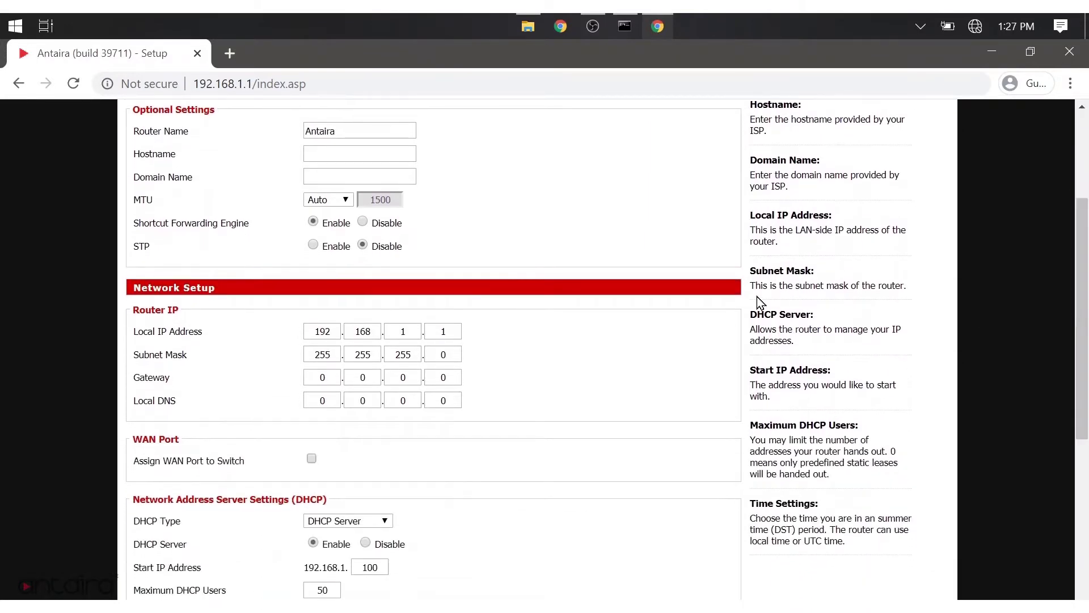
drag(198, 310, 134, 309)
click(186, 325)
Review Basic Setup, leaving DHCP Type set to DHCP Server.
scroll(1002, 292, down, 3)
scroll(476, 324, down, 3)
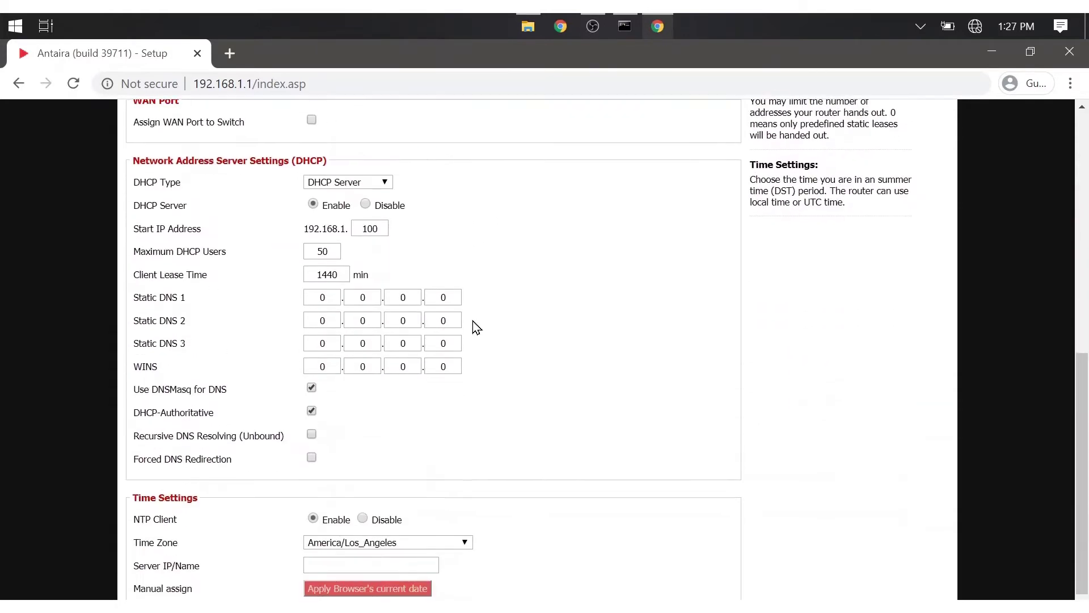
click(340, 181)
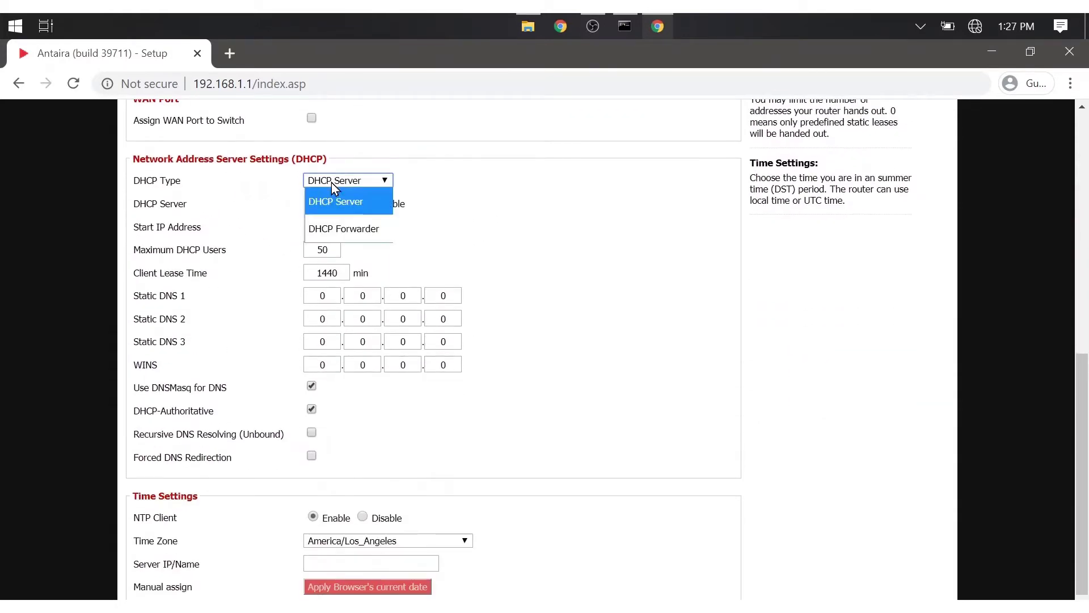
click(311, 180)
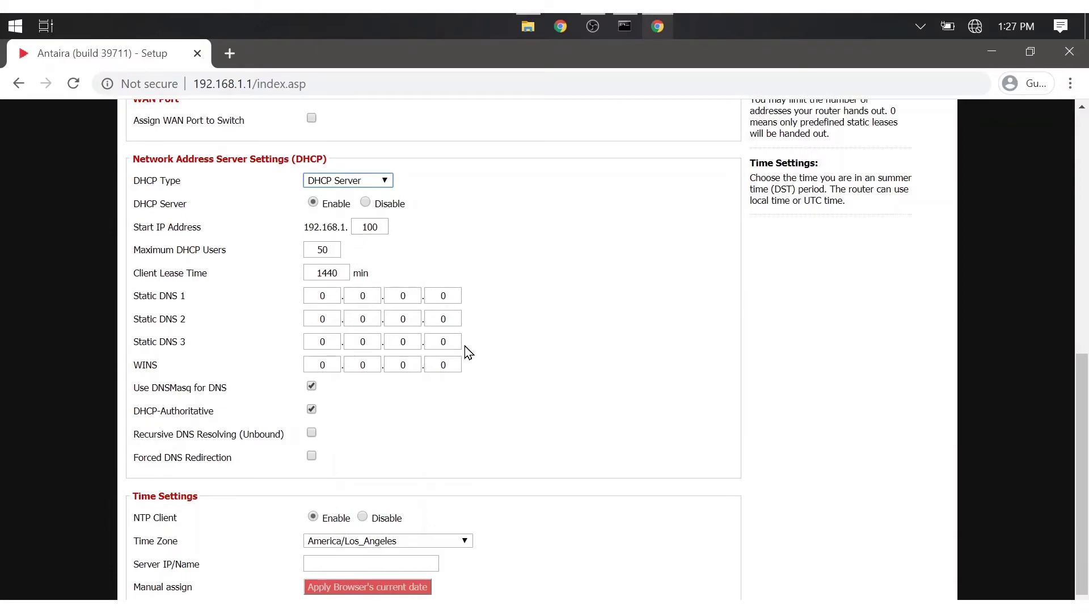
scroll(494, 354, up, 6)
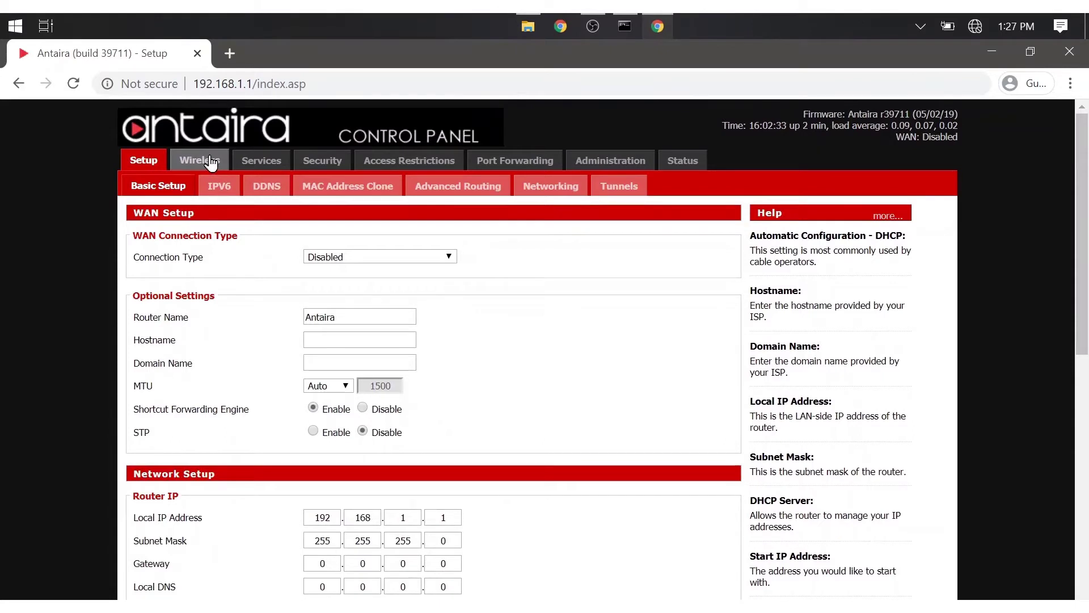
click(210, 163)
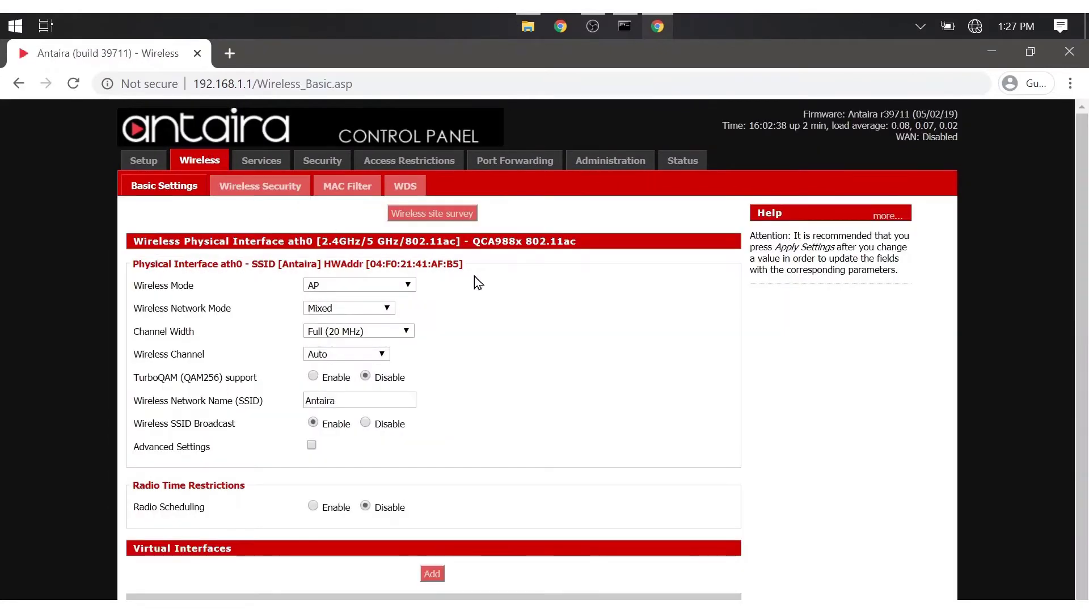
Keep the wireless mode on AP and the network mode on Mixed.
click(410, 285)
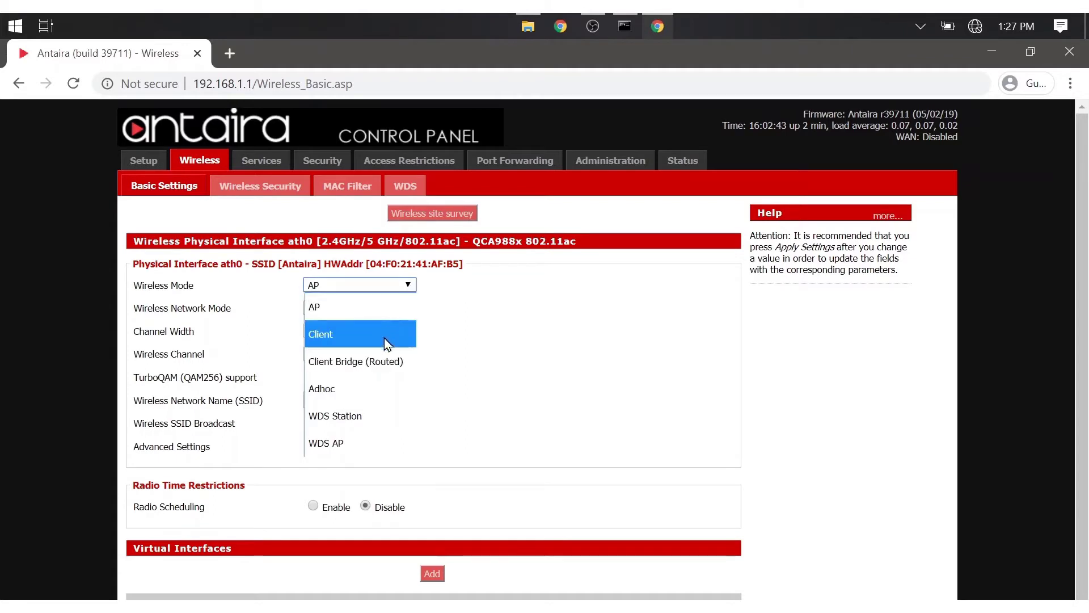
click(346, 311)
click(386, 309)
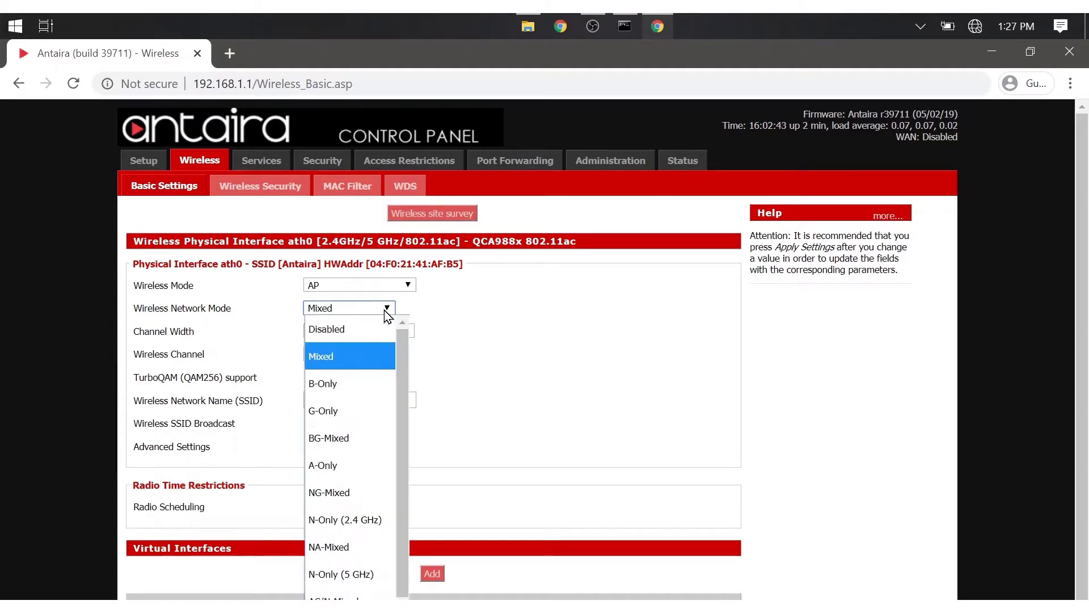
scroll(362, 380, down, 1)
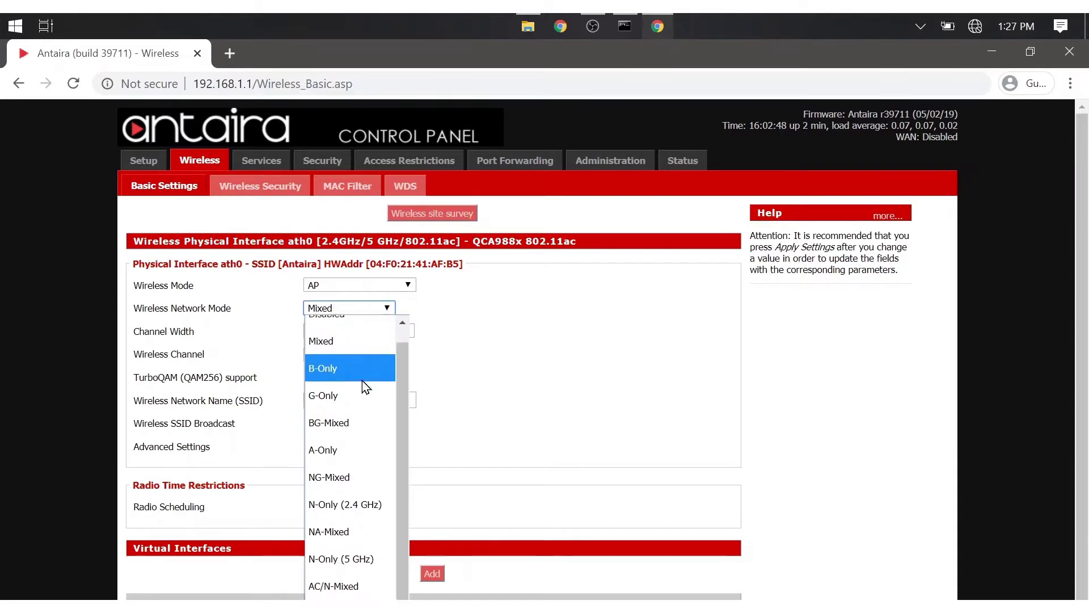
scroll(362, 380, up, 1)
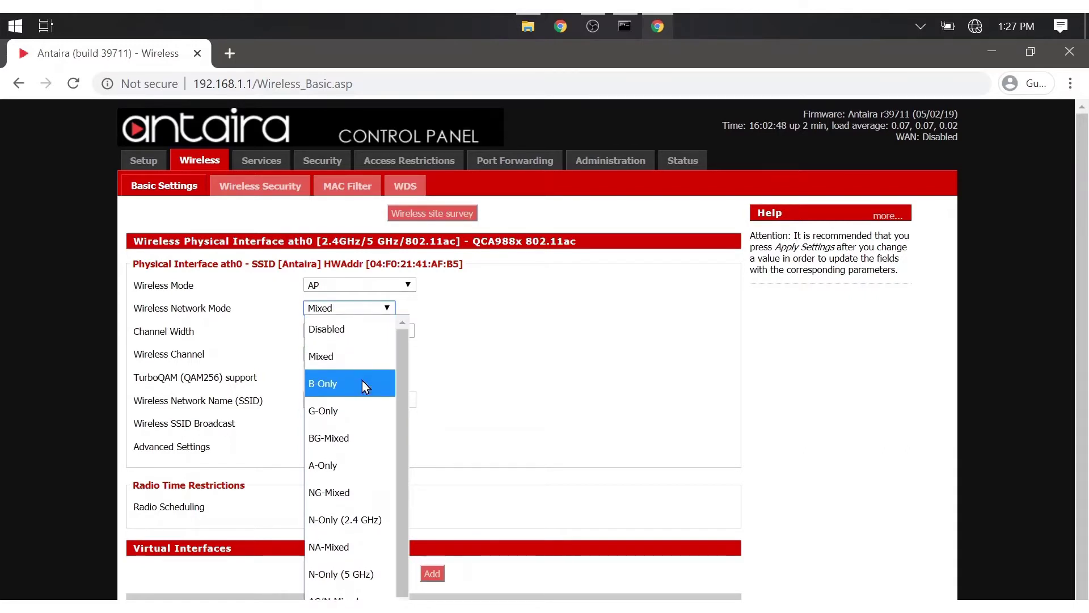
click(349, 351)
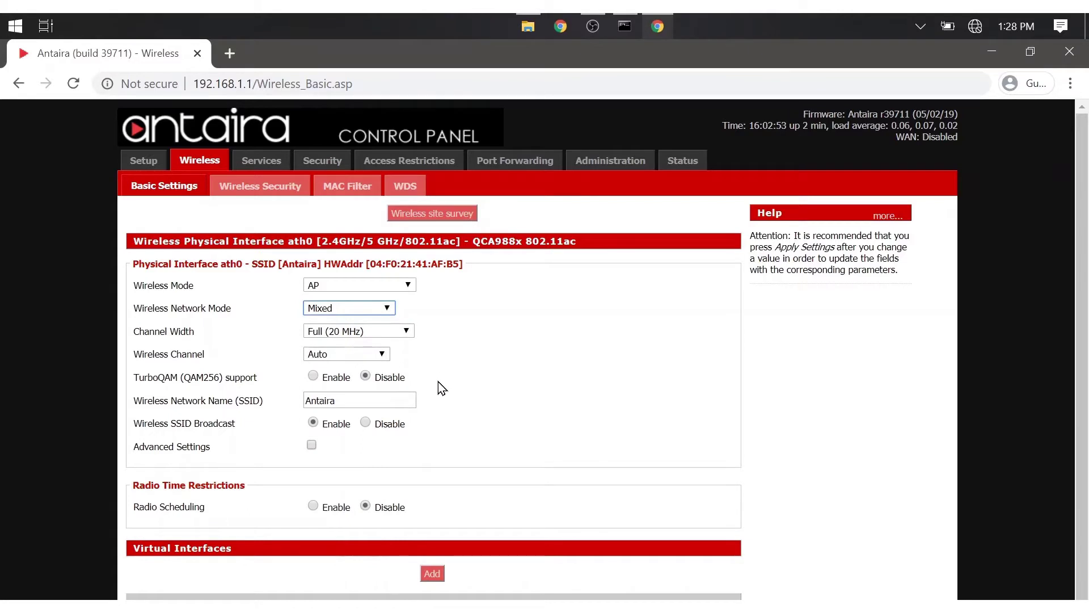
Change the SSID from 'Antaira' to 'test' and save the basic wireless settings.
double_click(391, 400)
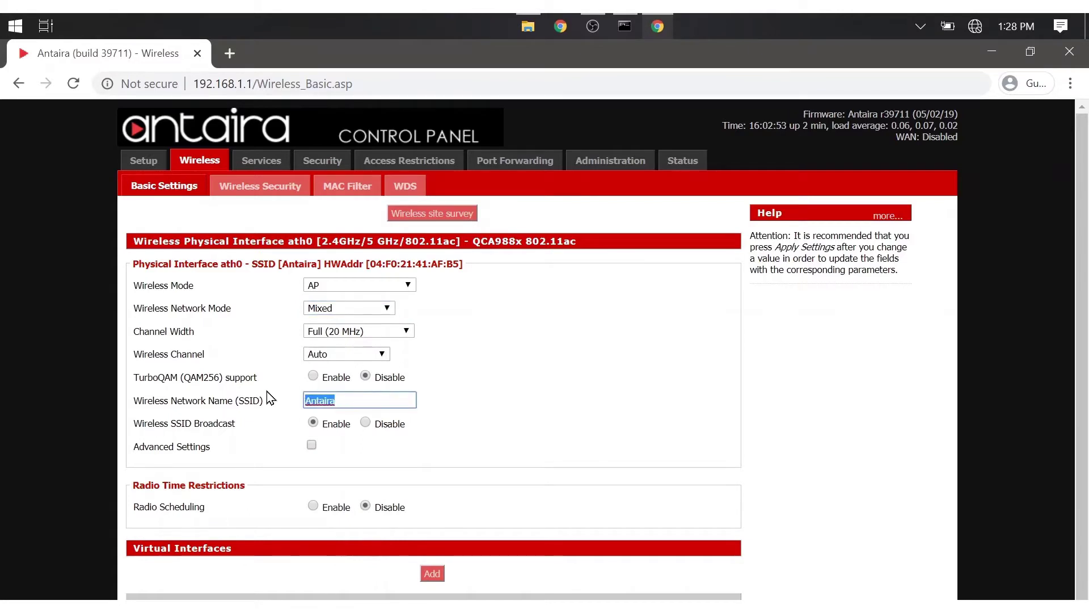
text(test)
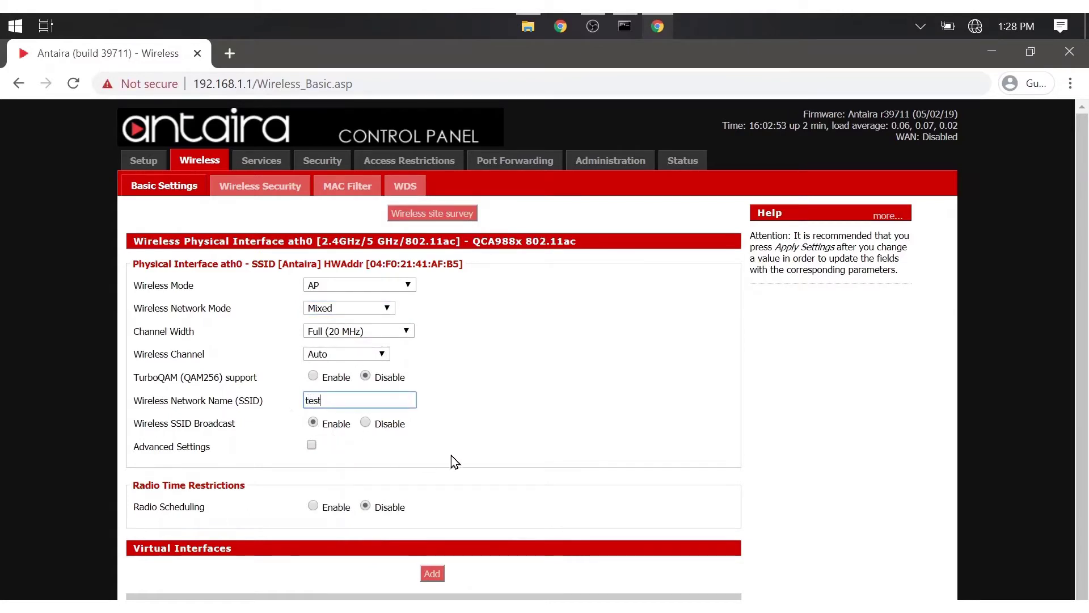
click(481, 461)
scroll(481, 460, down, 1)
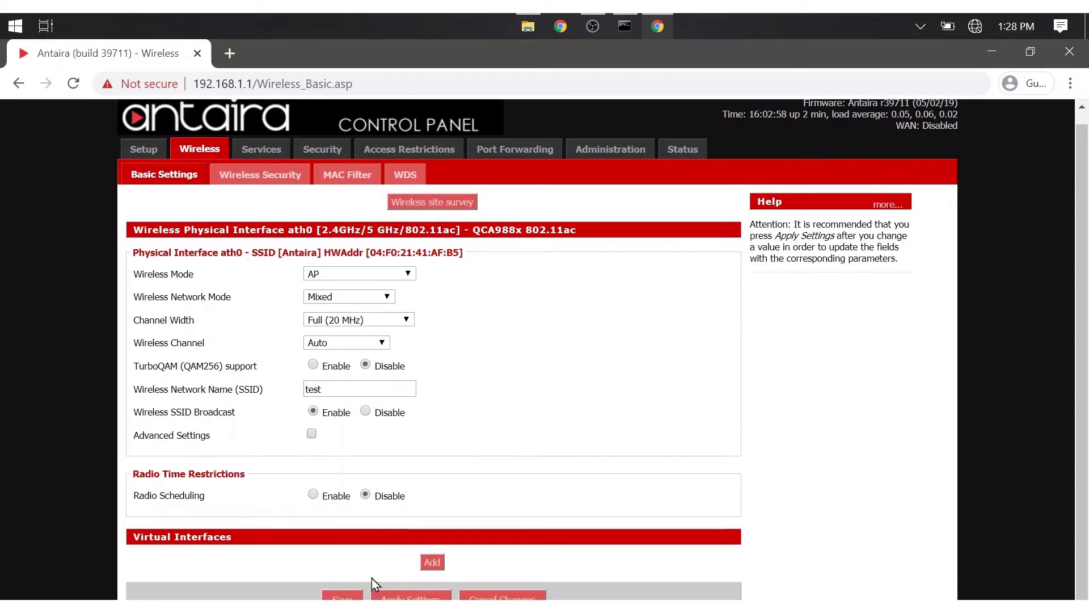
click(342, 598)
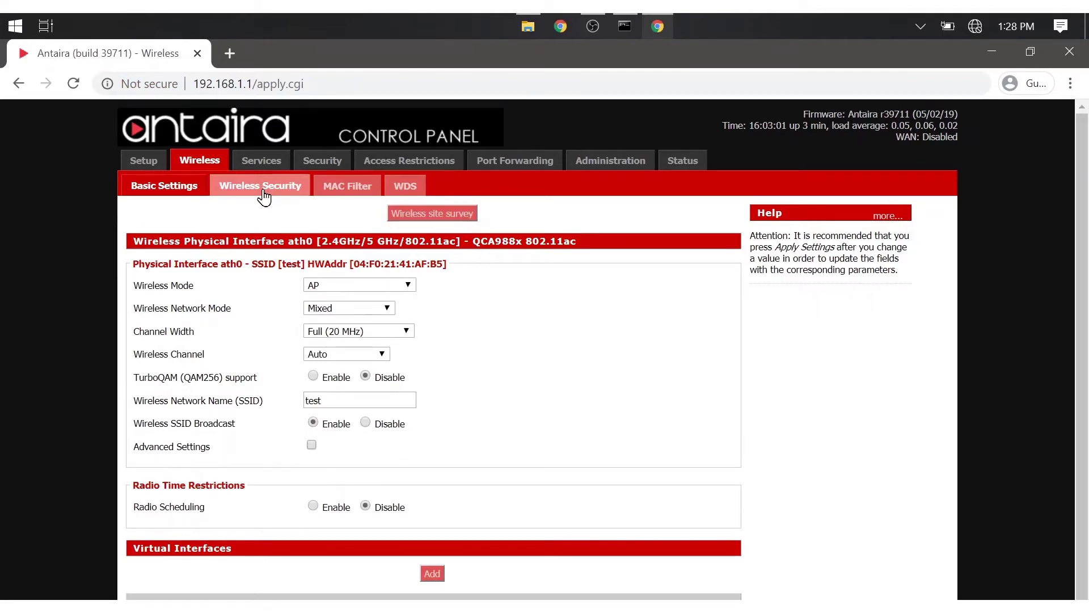
click(264, 193)
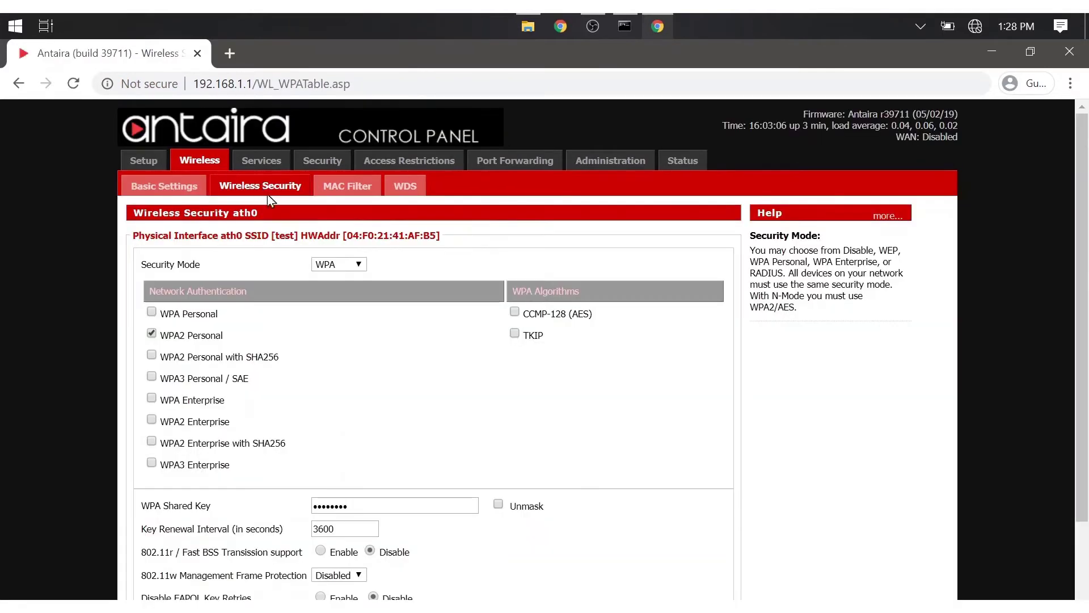
Keep WPA security with WPA2 Personal, verify the shared key, then save and apply.
click(360, 266)
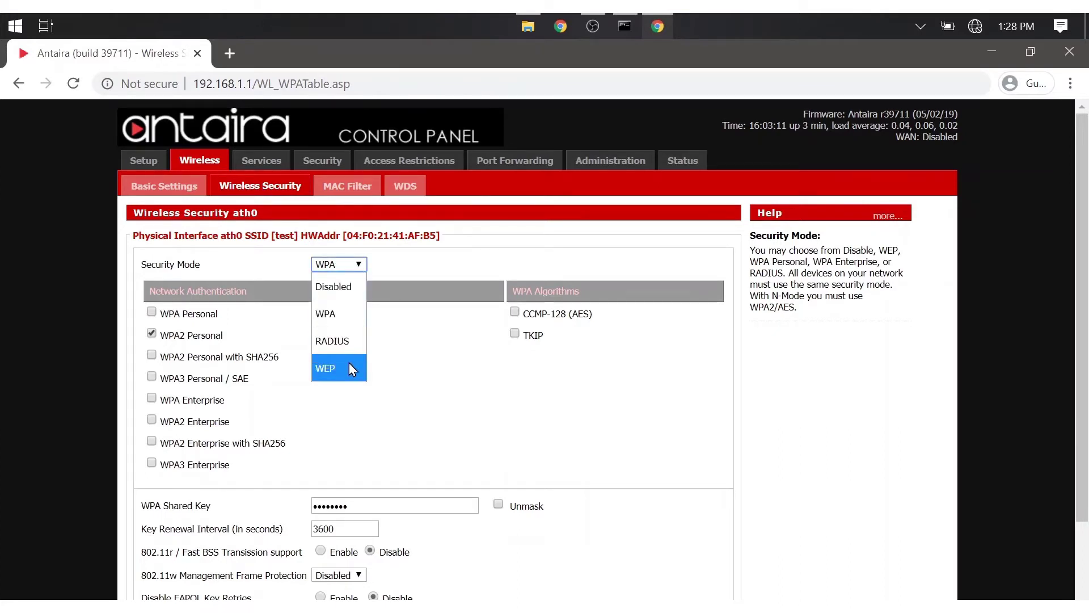
click(353, 321)
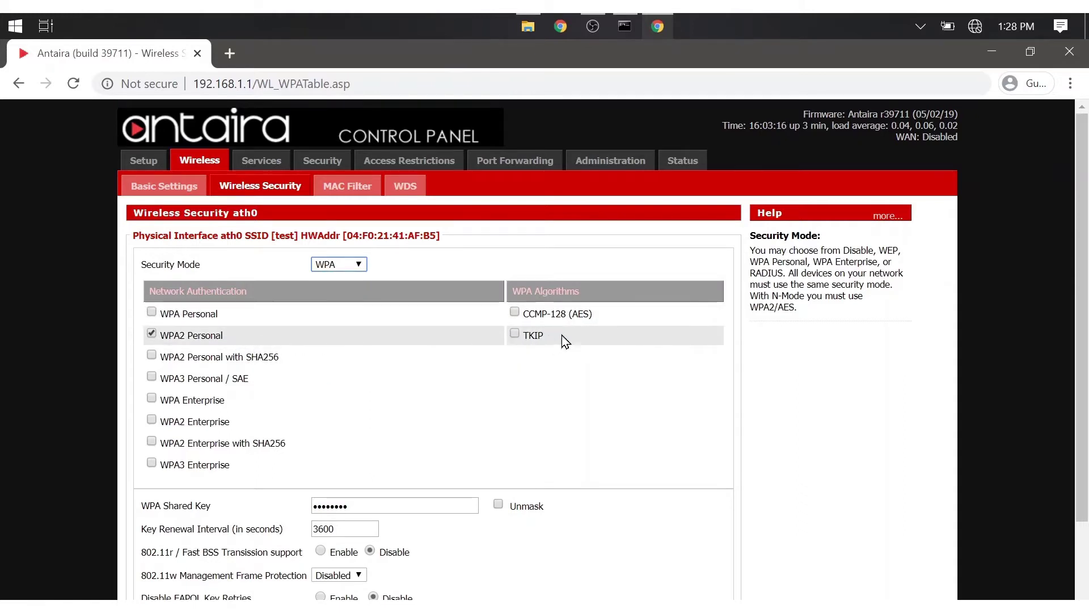
scroll(511, 407, down, 2)
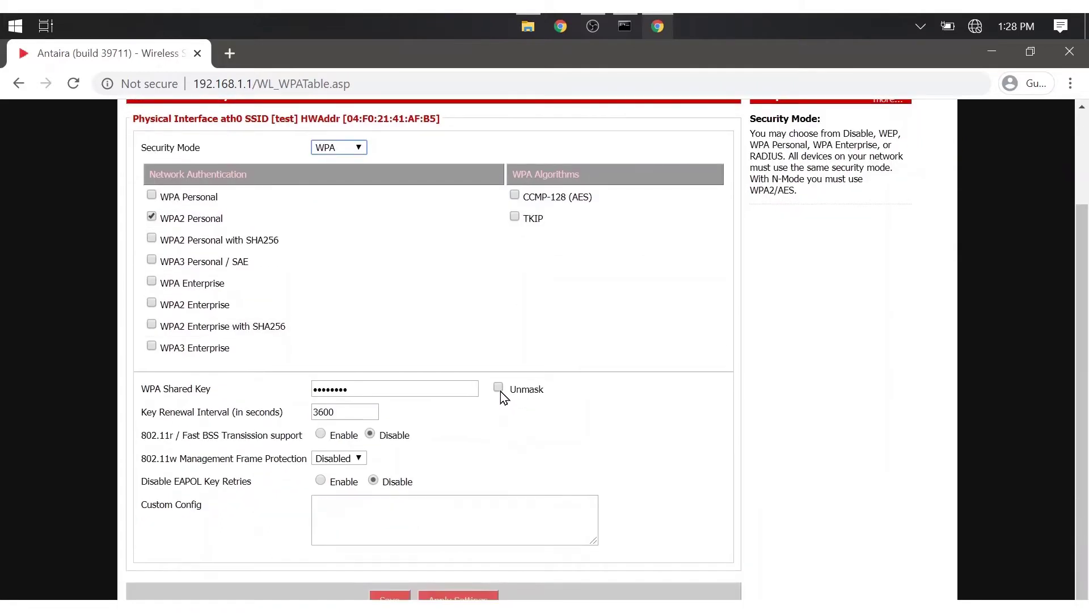
click(498, 387)
drag(418, 384, 278, 387)
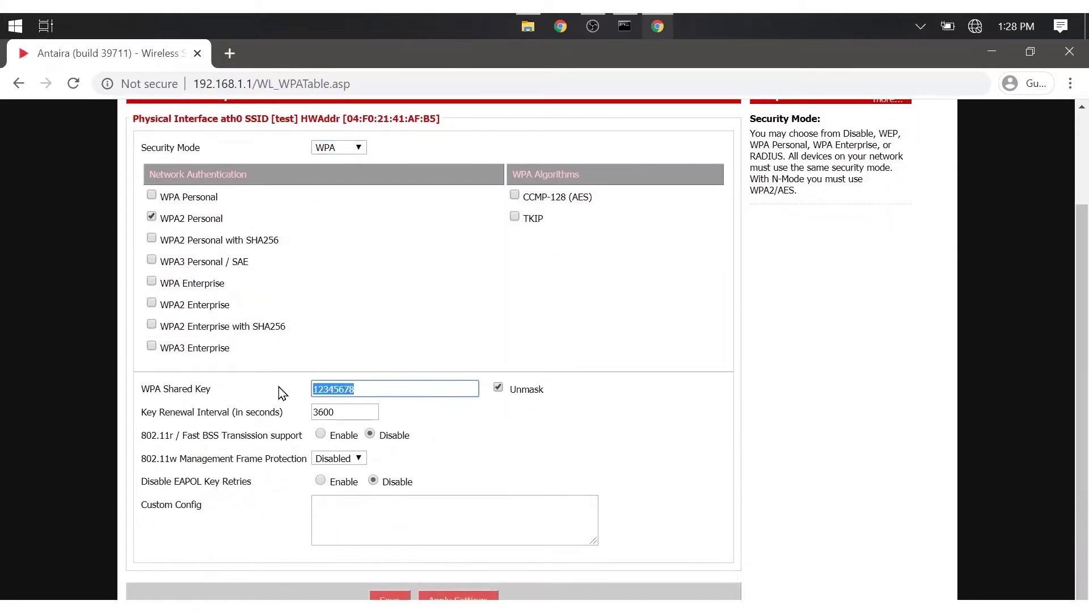
click(498, 390)
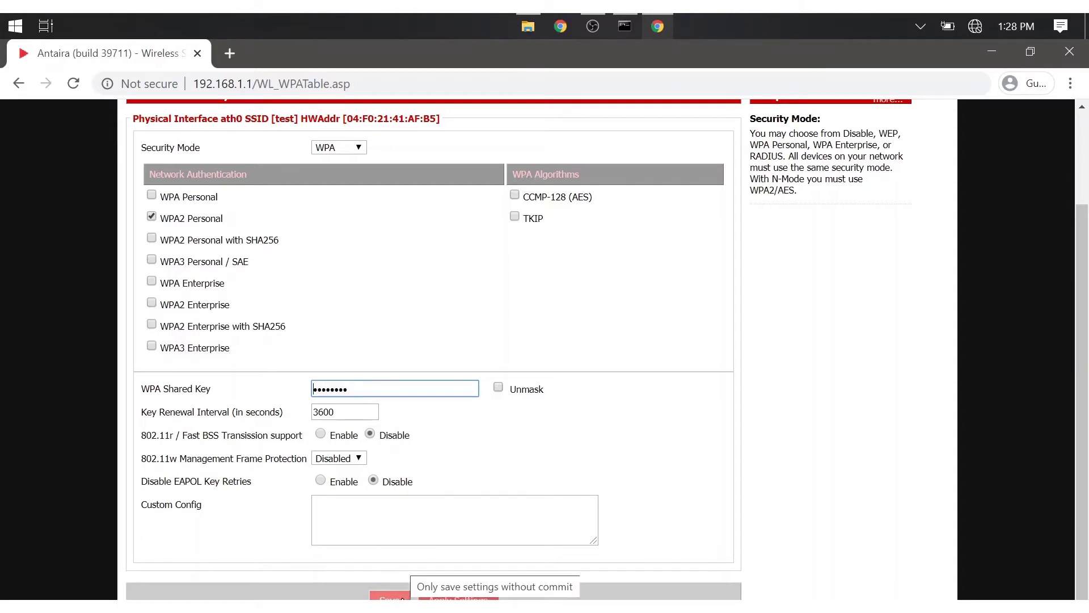
click(390, 597)
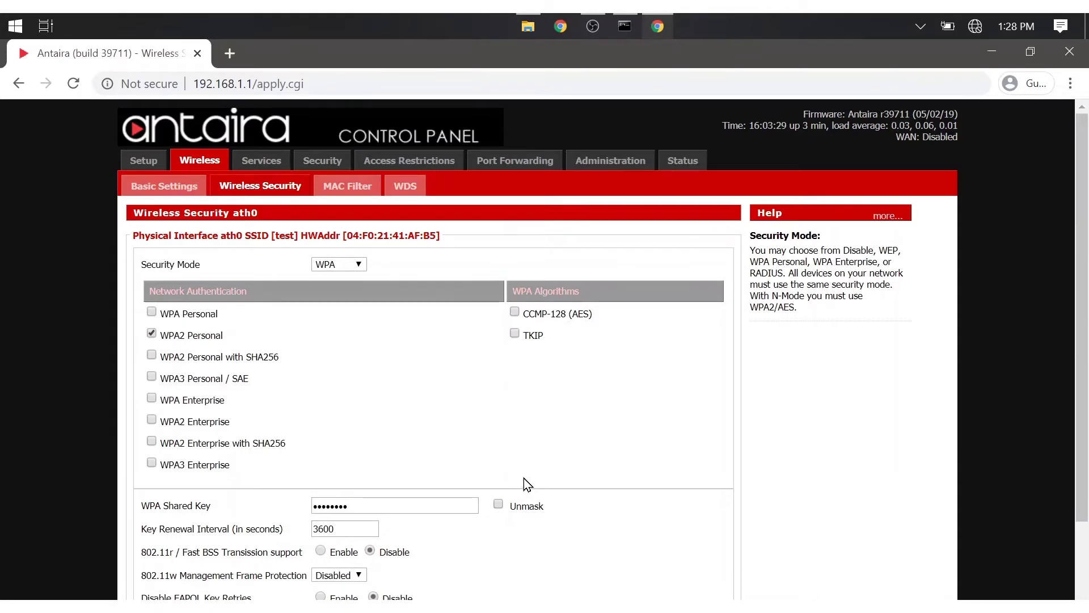
scroll(523, 478, down, 2)
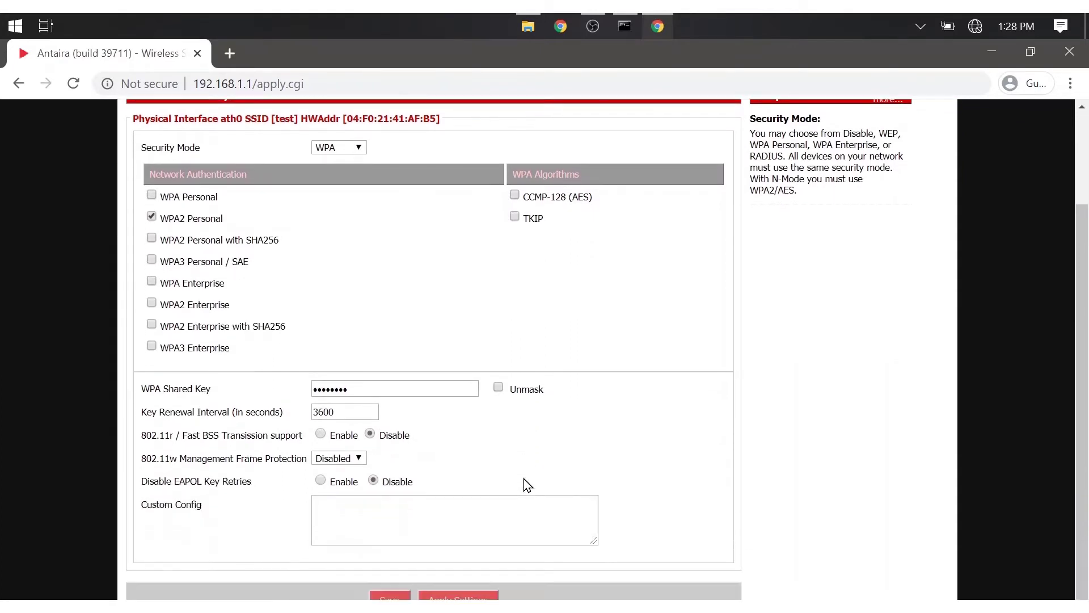
click(475, 596)
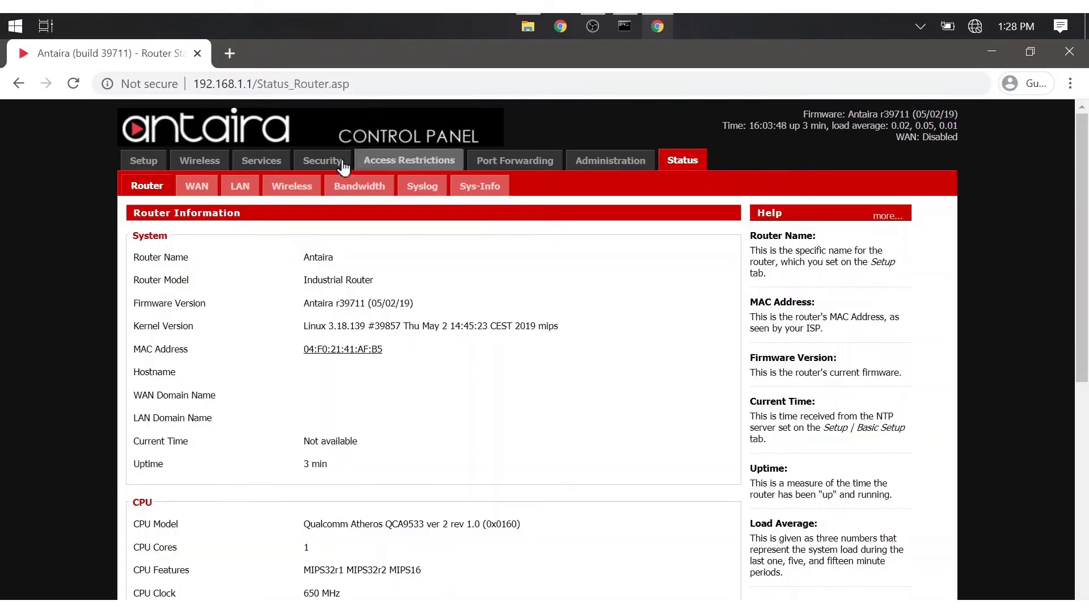
click(308, 192)
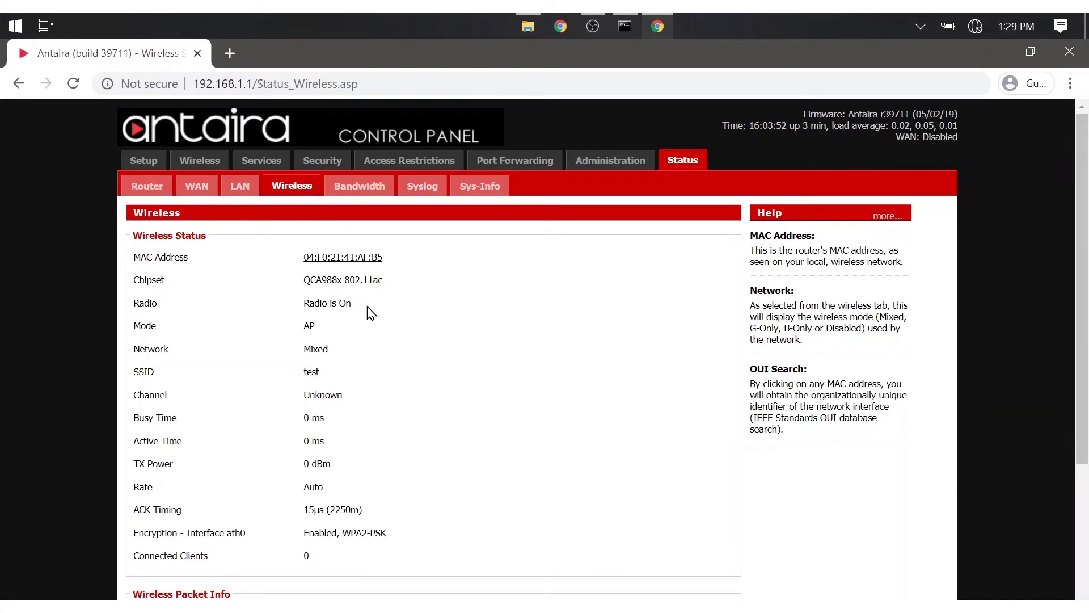
drag(368, 307, 298, 309)
click(409, 321)
drag(365, 371, 296, 376)
click(376, 377)
scroll(381, 384, down, 4)
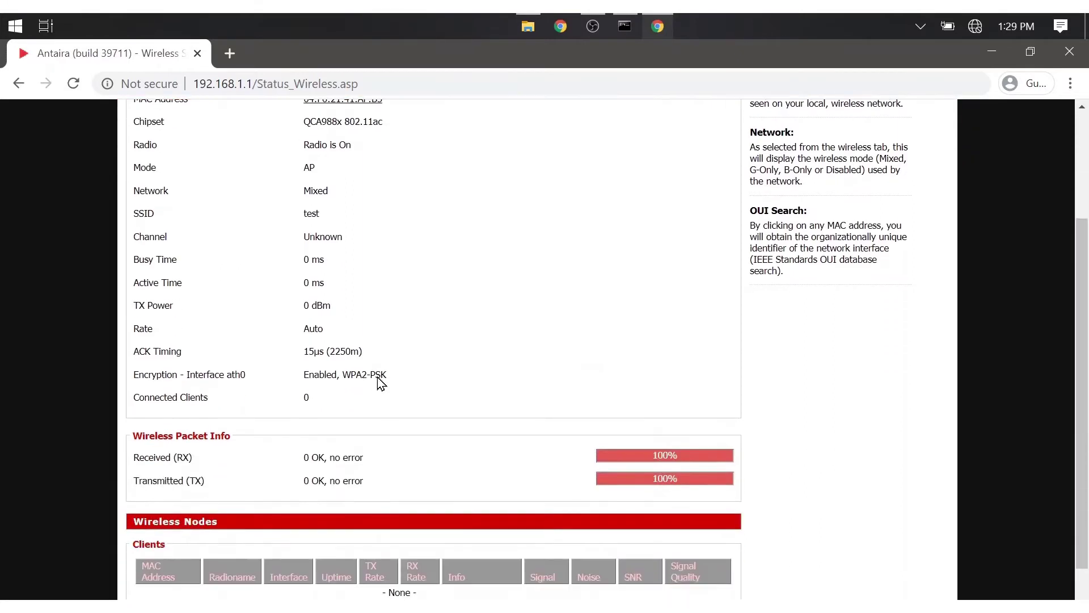
scroll(381, 384, up, 4)
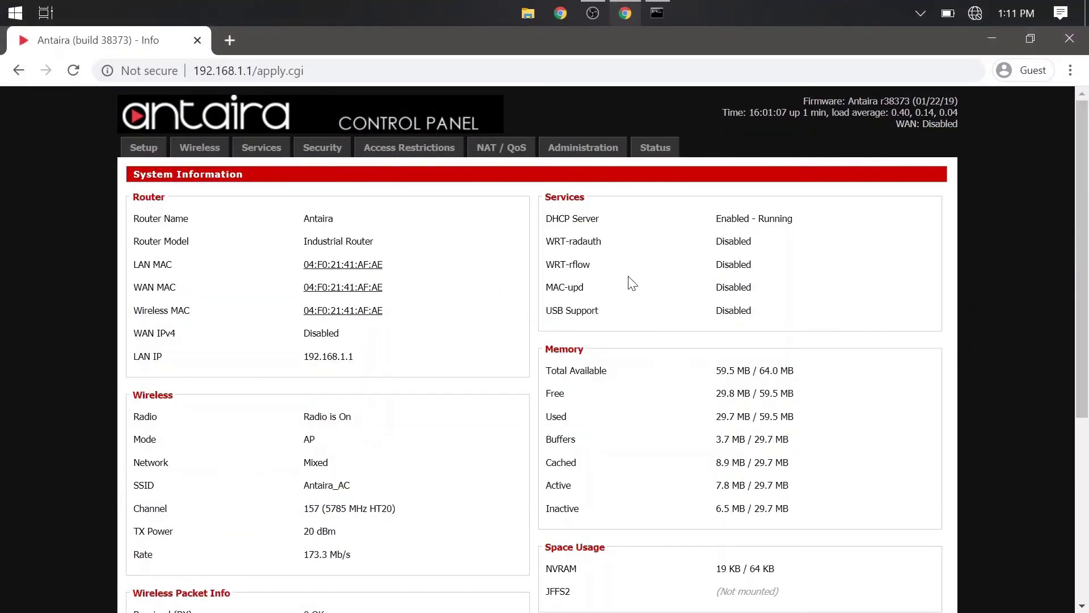
Open the second unit's Basic Setup page from the Setup tab.
click(149, 147)
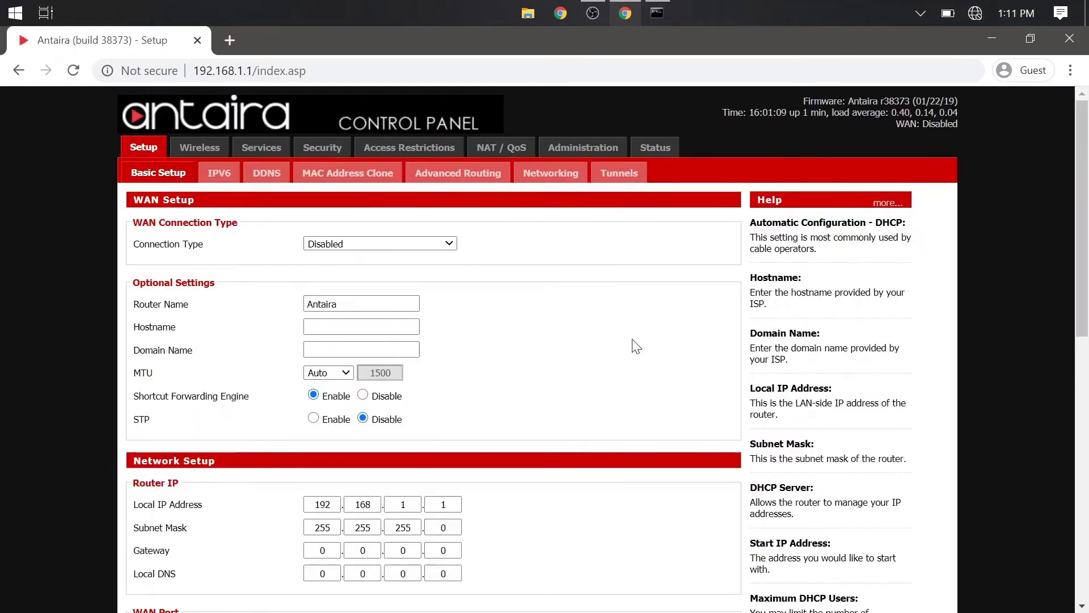
Change the first Local IP octet from 192 to 172, making it 172.168.1.1.
scroll(635, 345, down, 3)
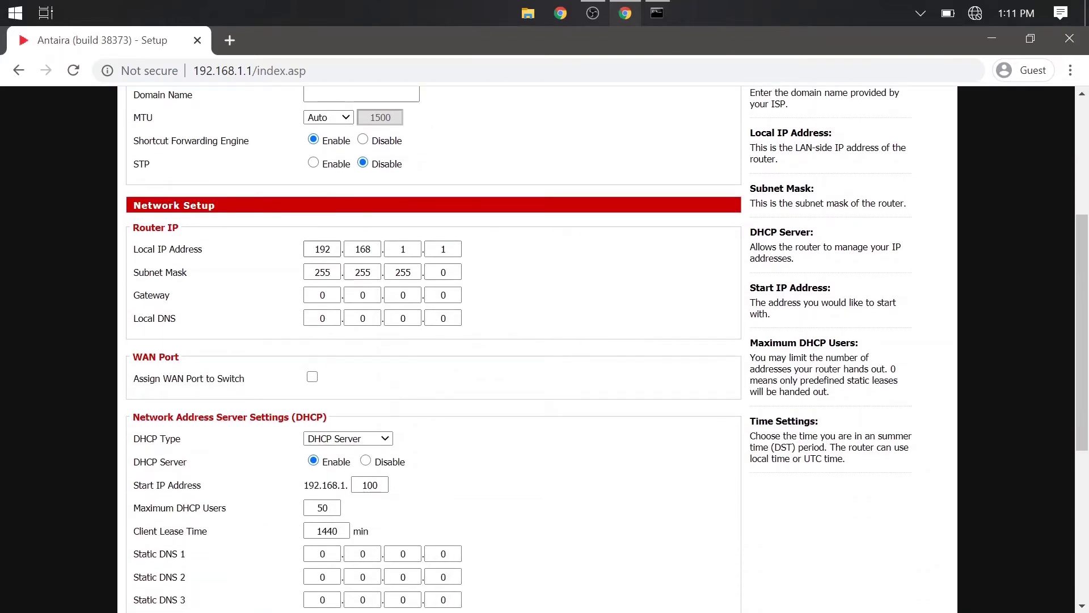
double_click(321, 249)
text(172)
click(448, 401)
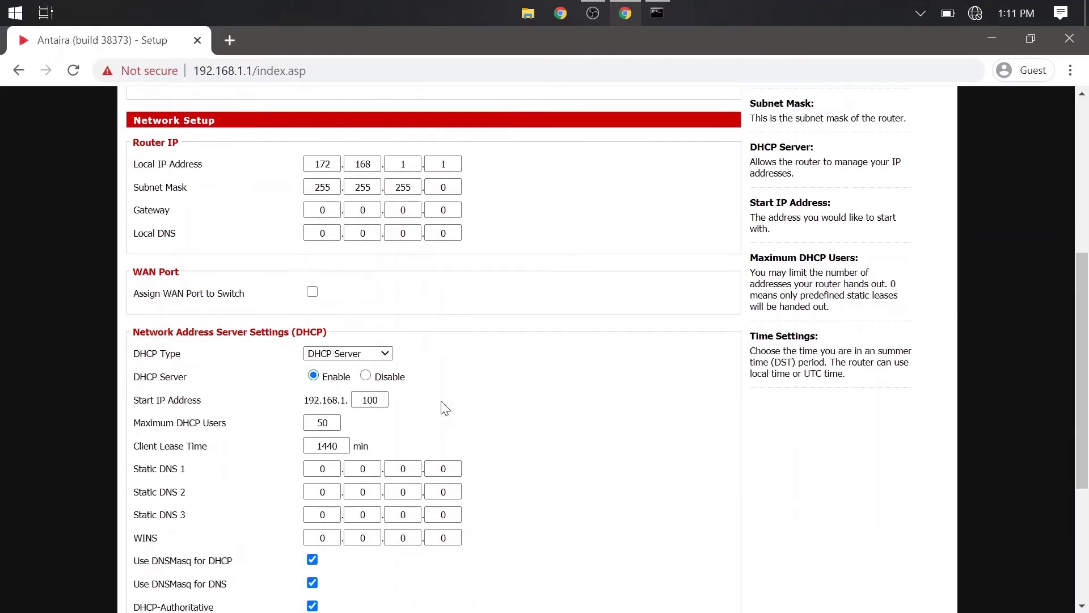
Save and apply the new 172.168.1.1 local IP setting.
scroll(445, 407, down, 3)
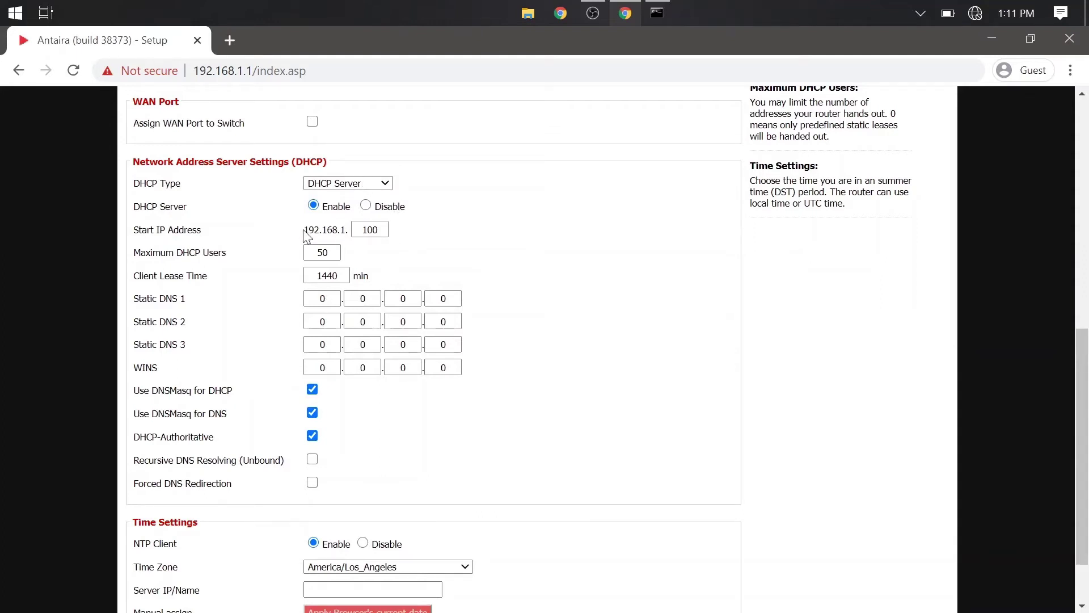
drag(304, 230, 347, 230)
click(270, 240)
scroll(268, 402, down, 2)
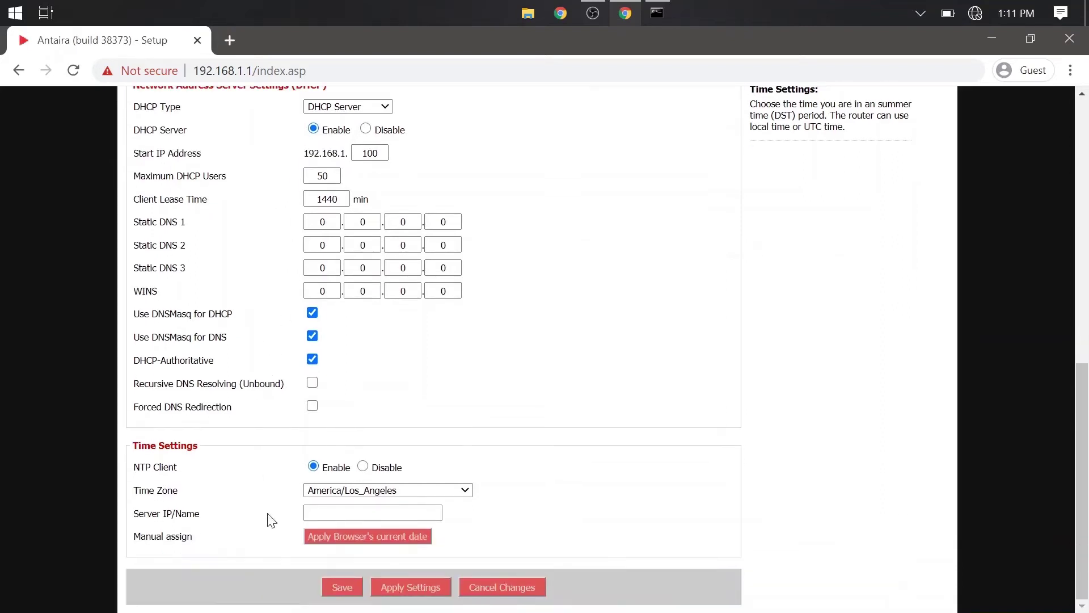
click(329, 587)
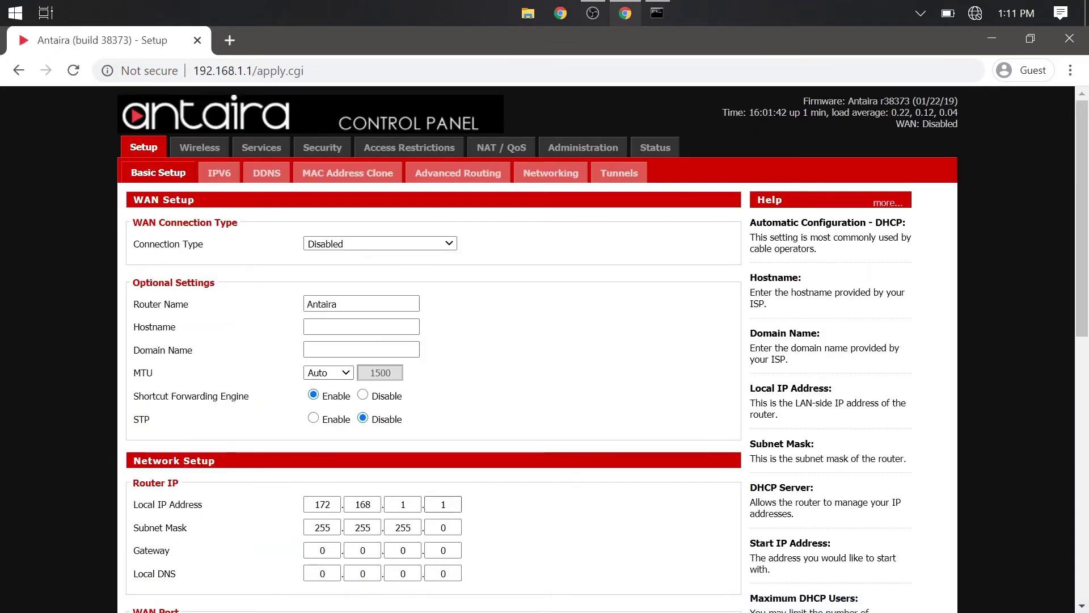
scroll(329, 592, down, 10)
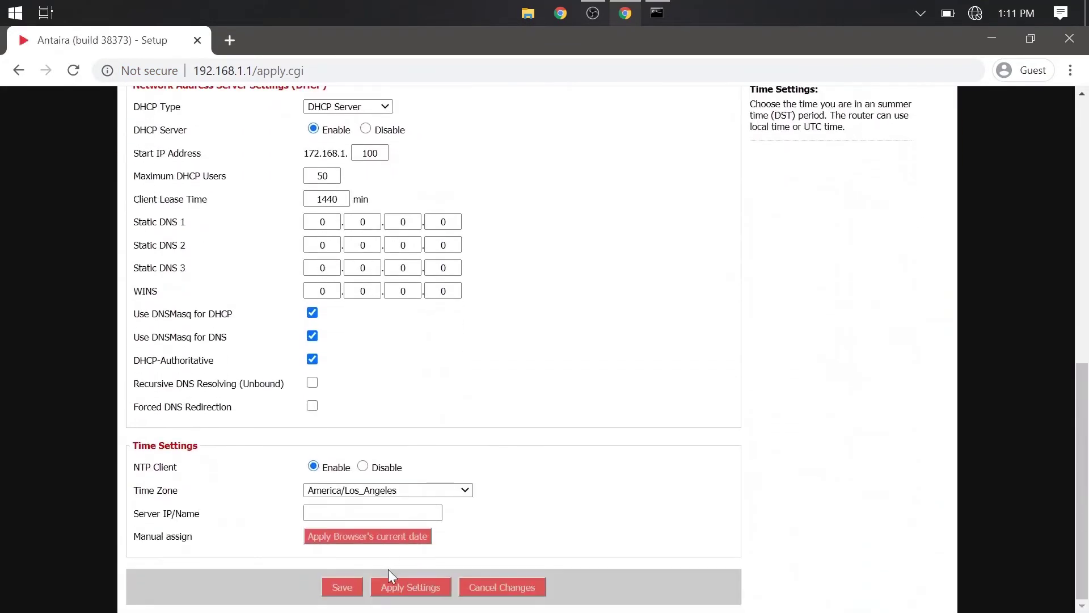
click(392, 589)
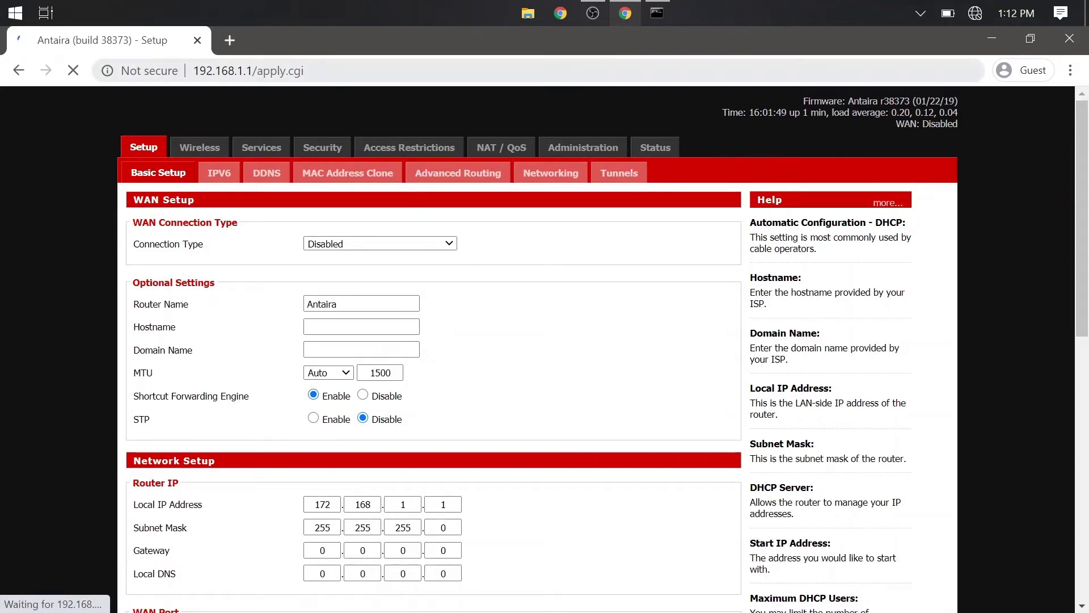
Load the second unit at its new address 172.168.1.1 in the browser.
drag(305, 71, 200, 70)
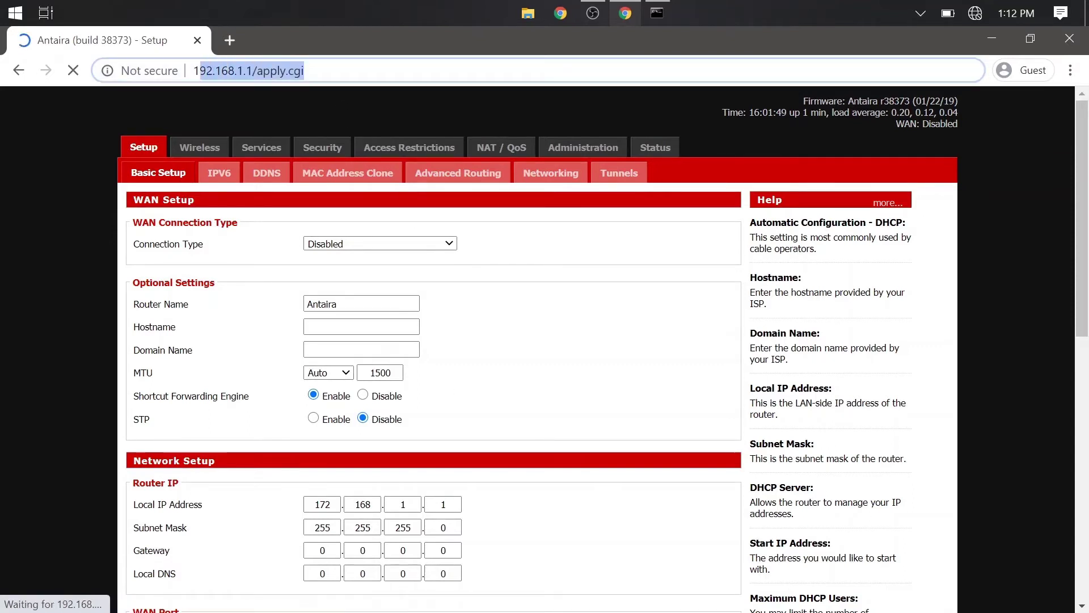
text(72.)
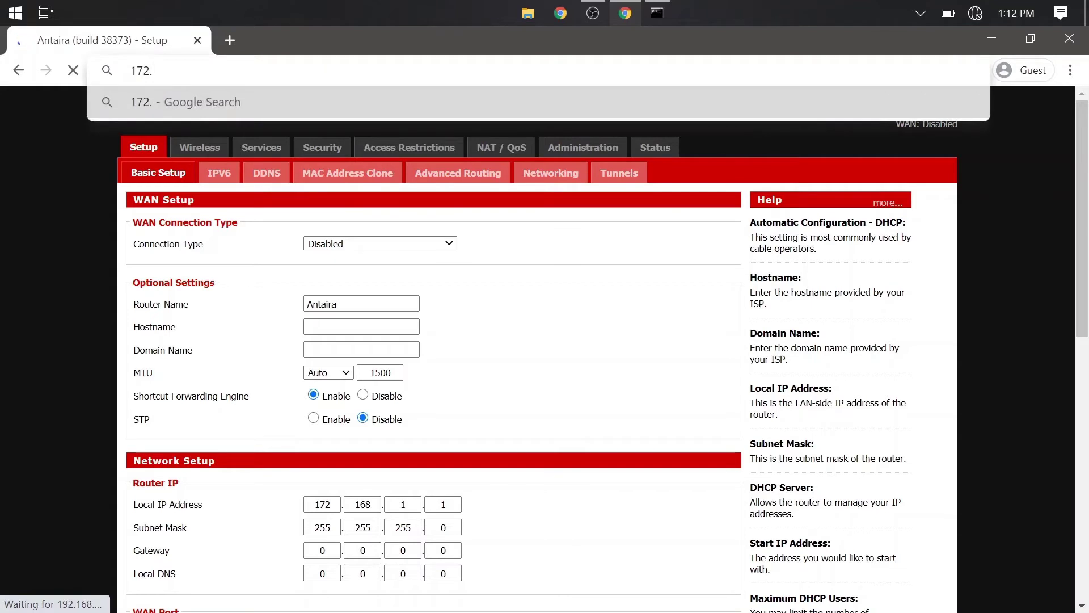
text(168.1.1)
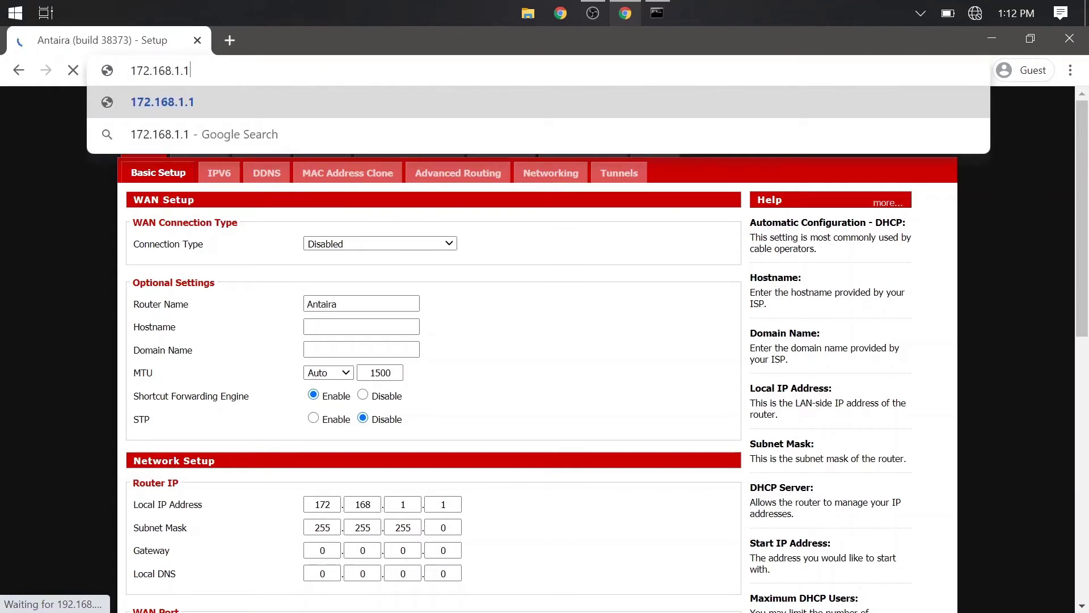
key(Return)
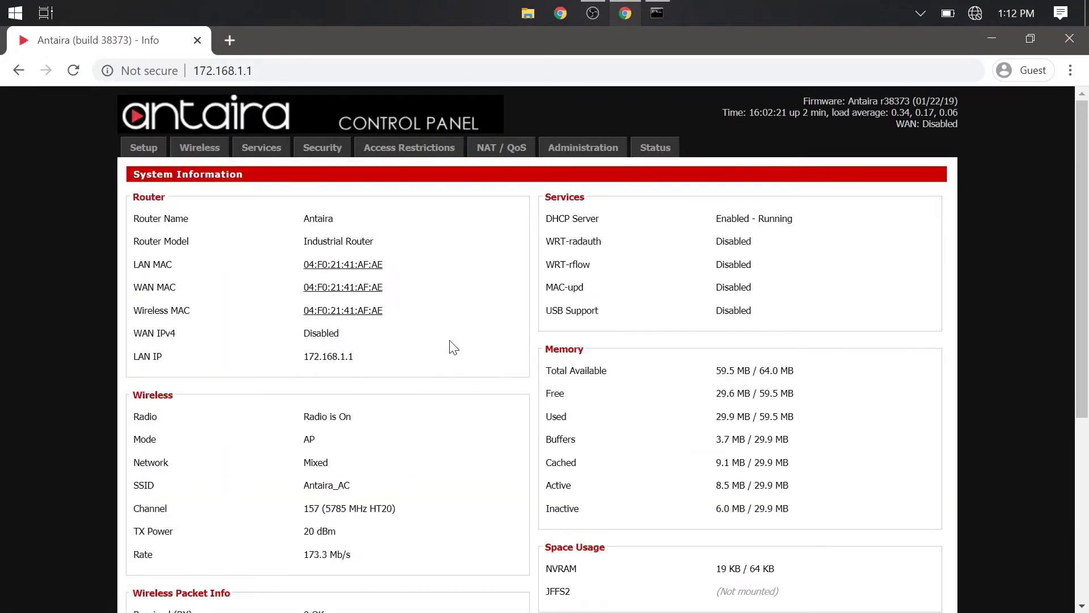
Check on Basic Setup that the DHCP Start IP Address now begins with 172.168.1.
click(128, 152)
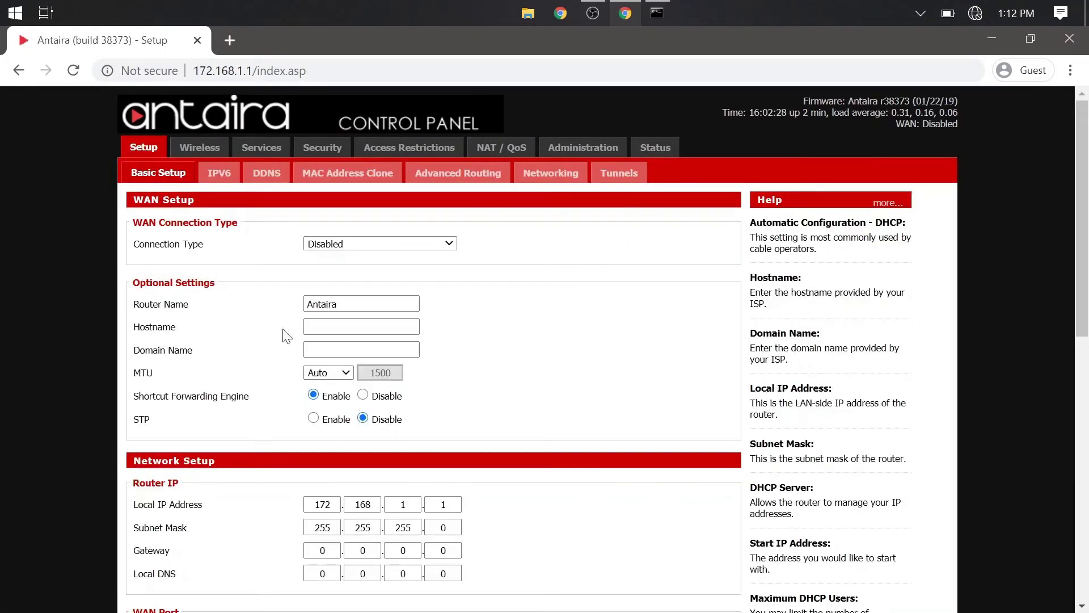
scroll(435, 478, down, 2)
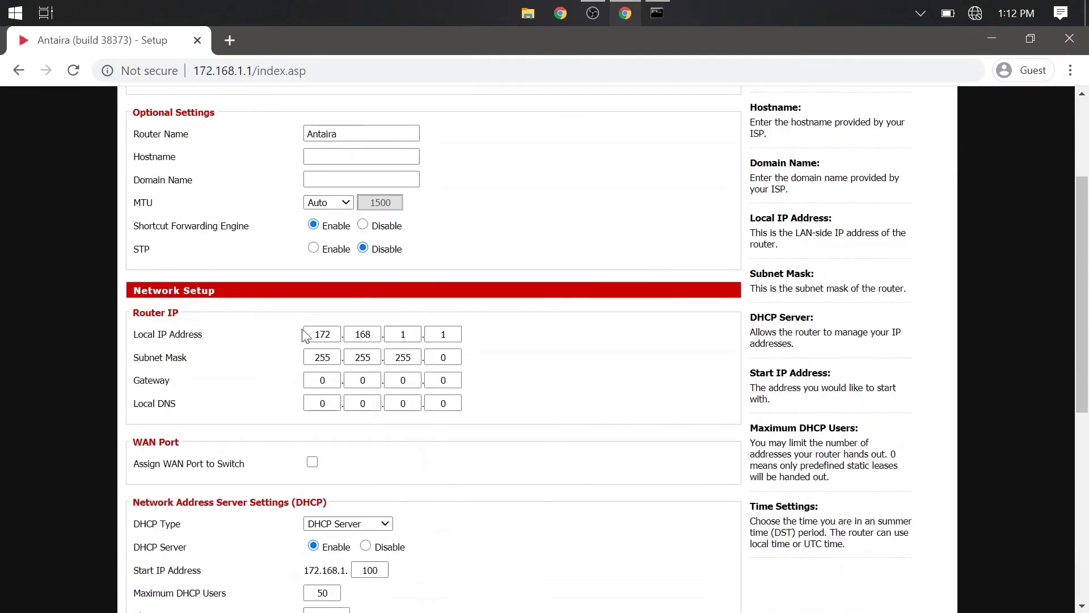
scroll(306, 337, down, 3)
drag(290, 403, 380, 400)
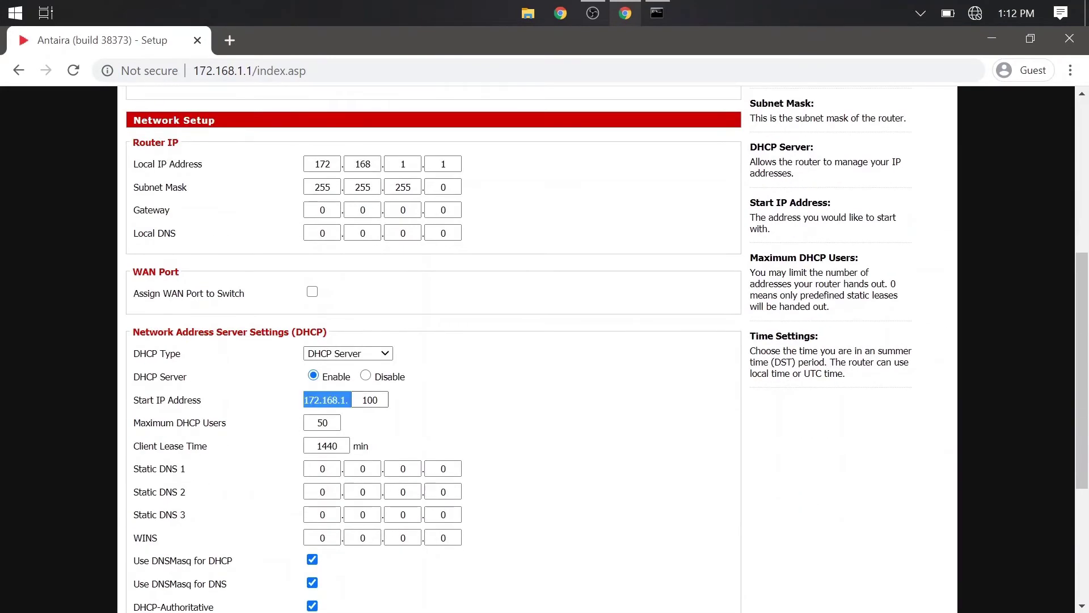
click(444, 404)
scroll(443, 404, down, 3)
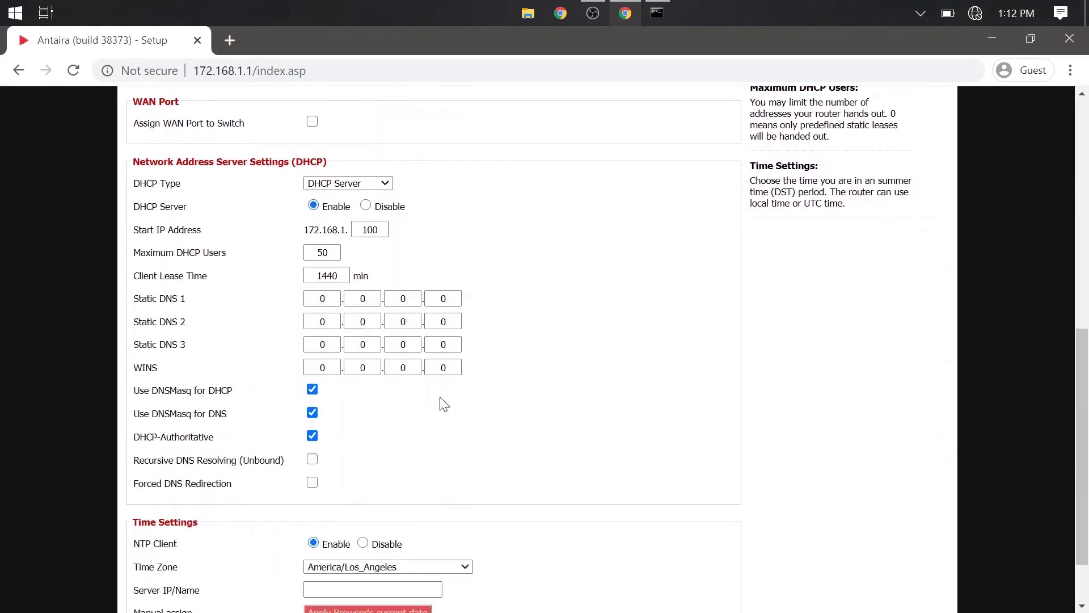
scroll(444, 404, down, 2)
scroll(444, 404, up, 10)
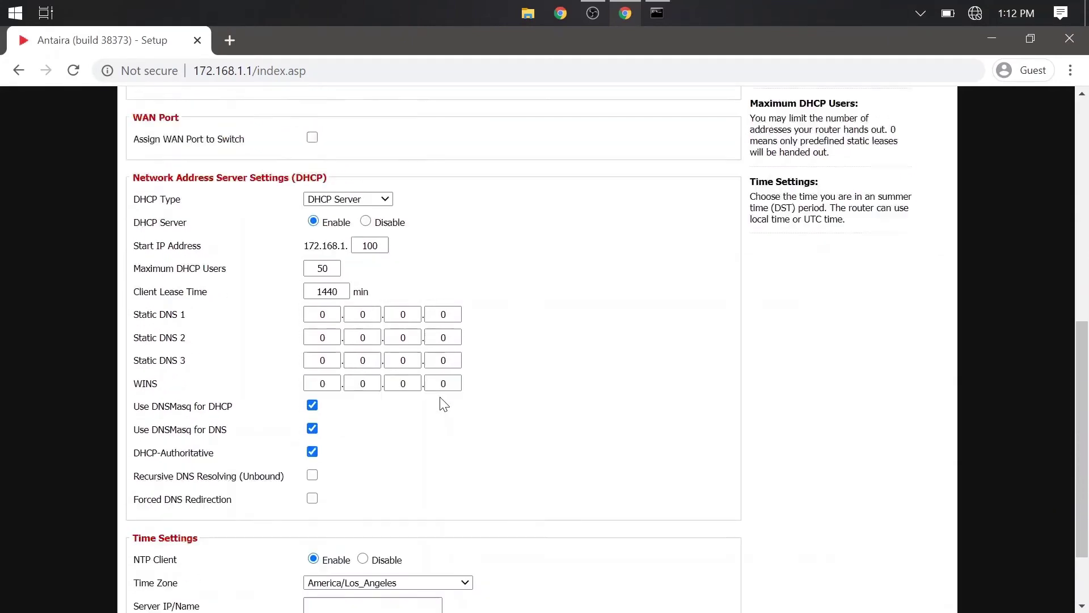
scroll(444, 404, up, 1)
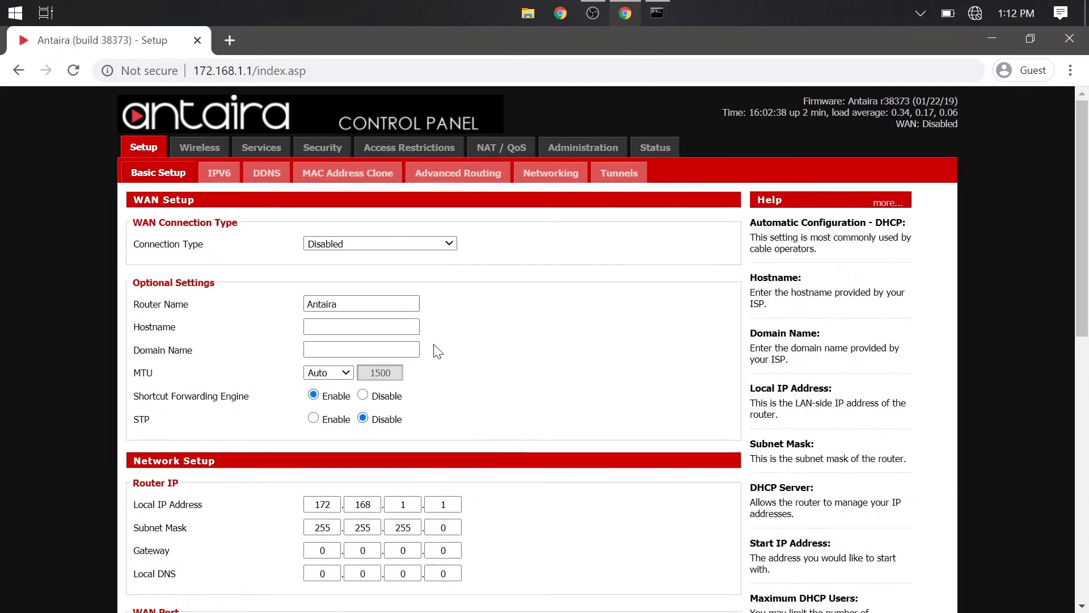
click(192, 146)
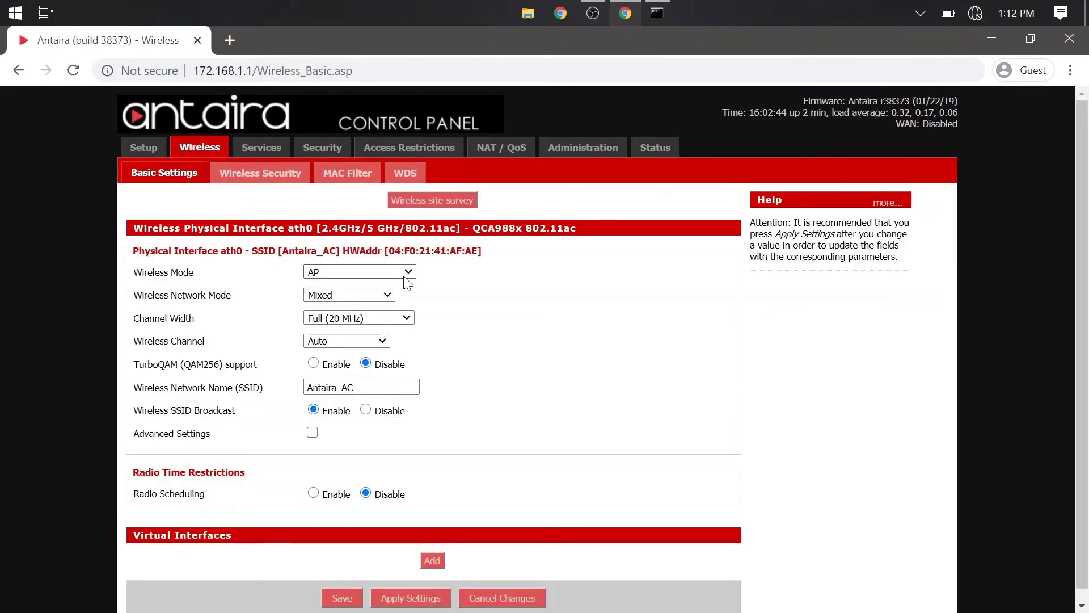
Change the Wireless Mode from AP to Client and save the basic wireless settings.
click(406, 274)
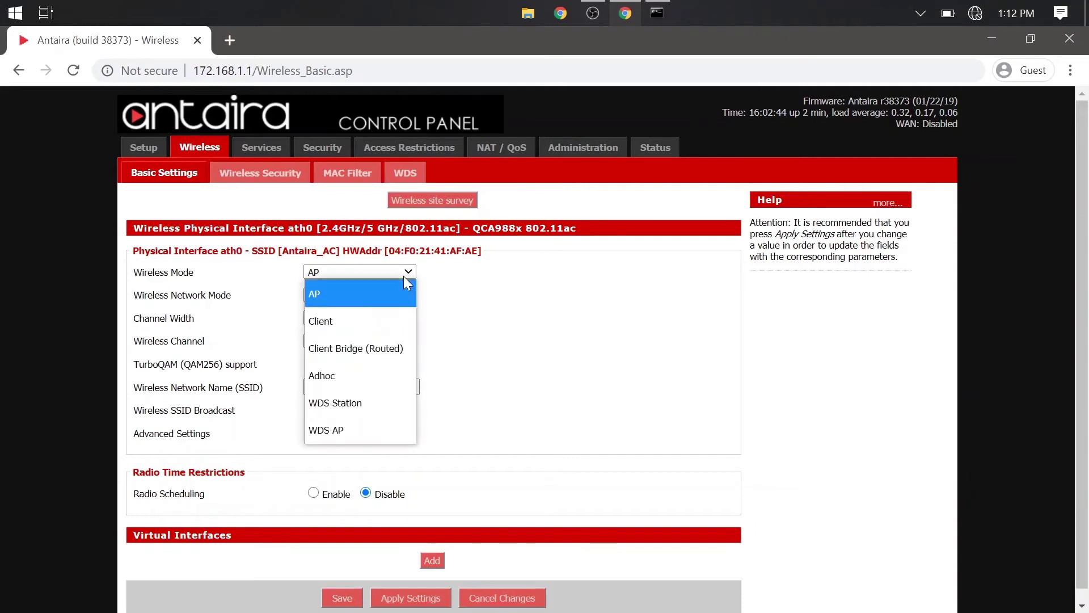
click(380, 322)
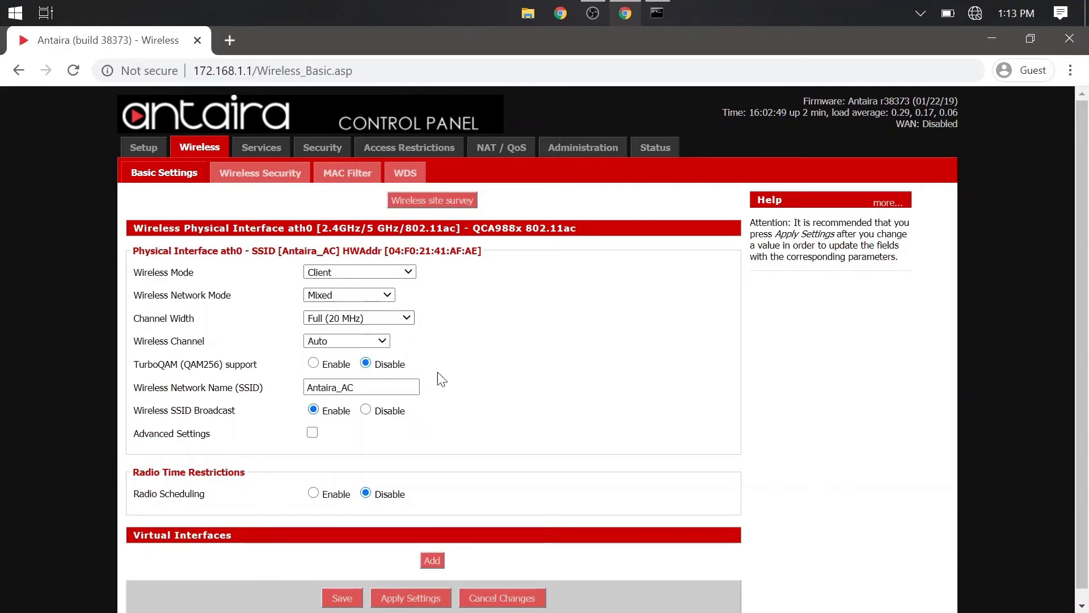
scroll(420, 397, down, 1)
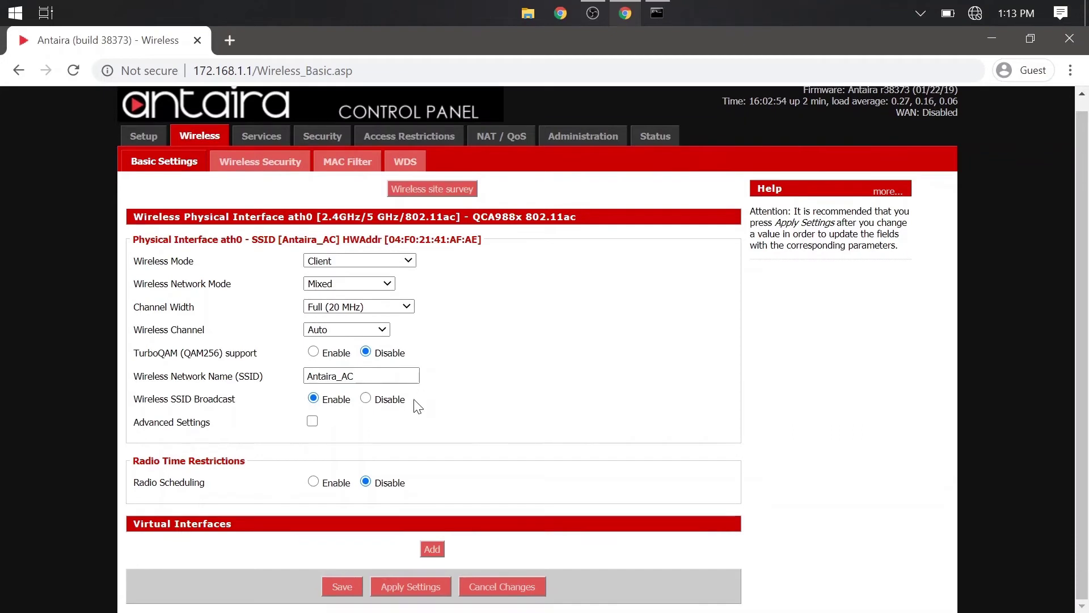
click(327, 586)
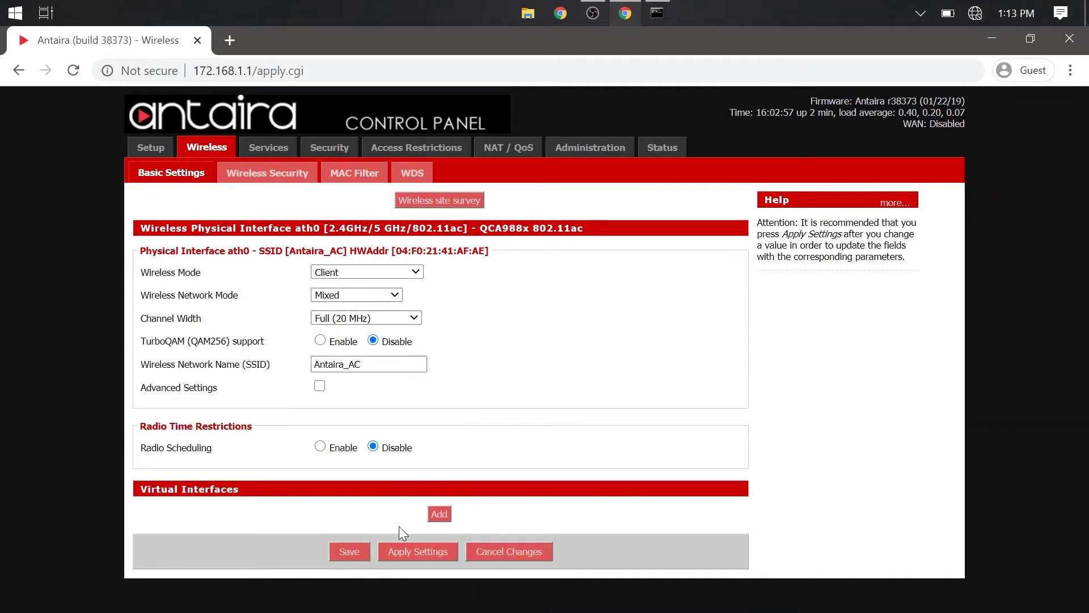
Survey nearby networks and join the network 'test' as a client.
click(416, 203)
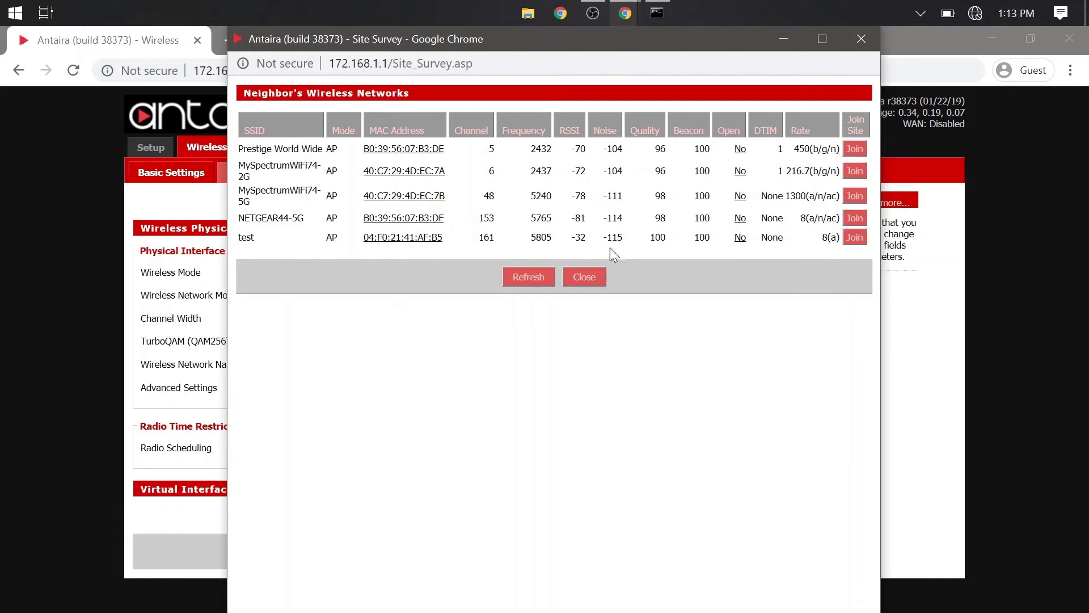
click(853, 238)
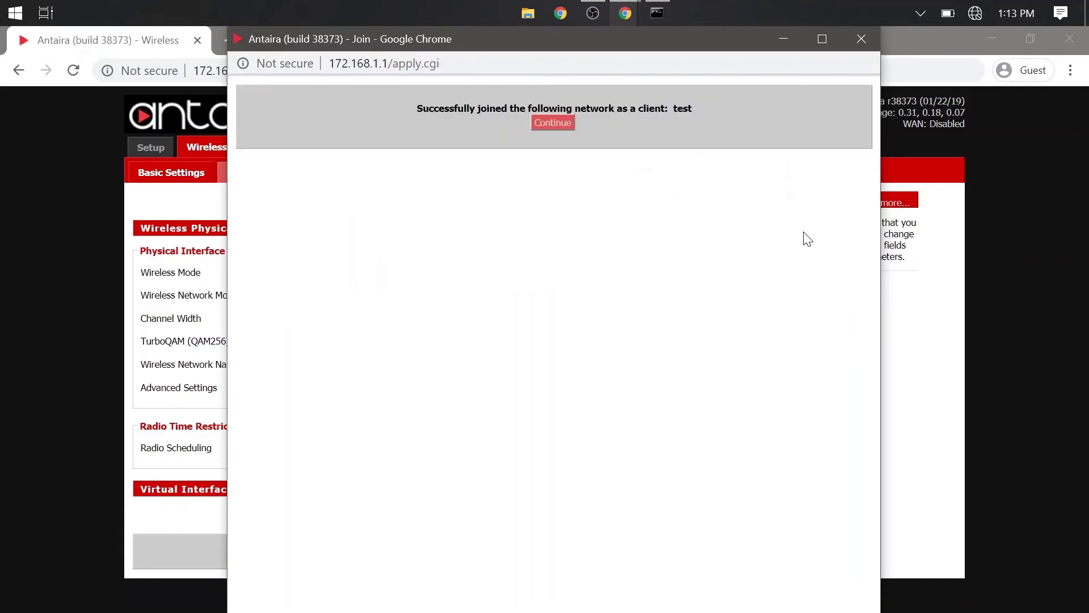
click(546, 129)
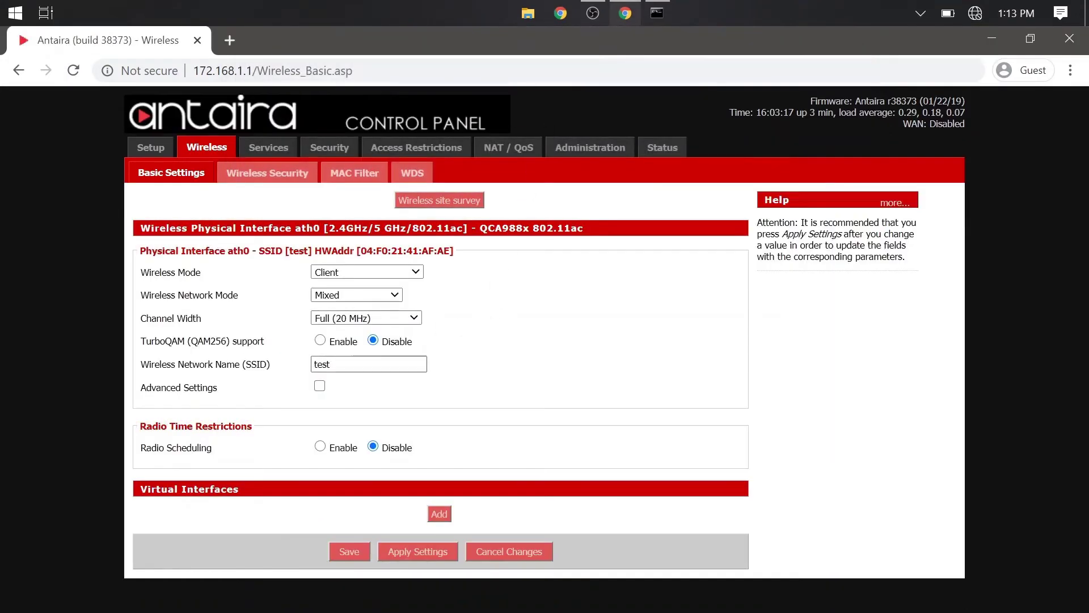
drag(409, 364, 304, 366)
click(543, 384)
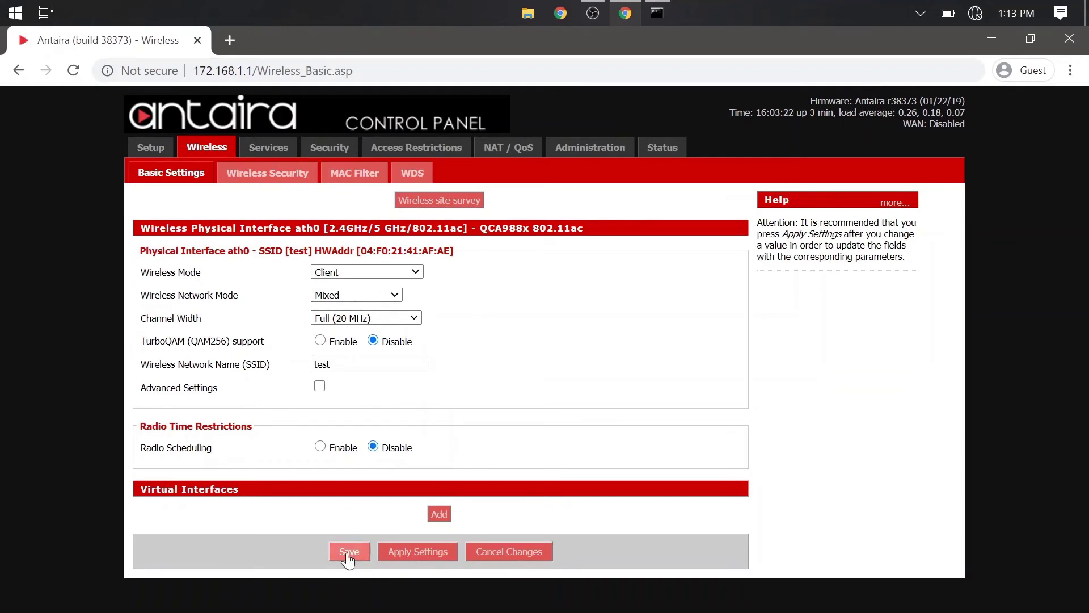
Apply the client wireless settings, then keep Security Mode WPA on Wireless Security.
click(394, 555)
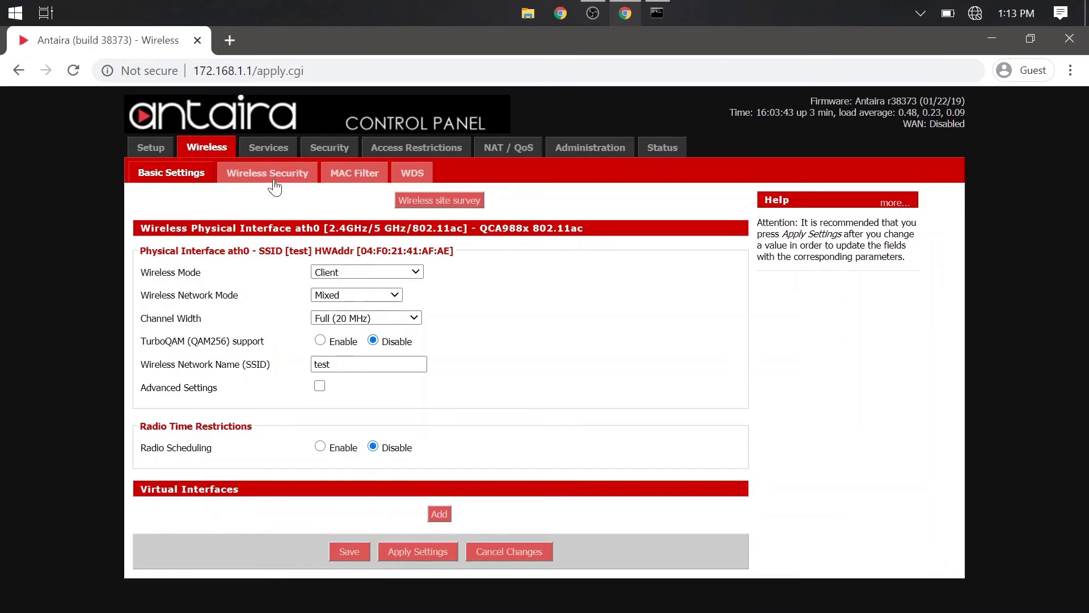
click(264, 176)
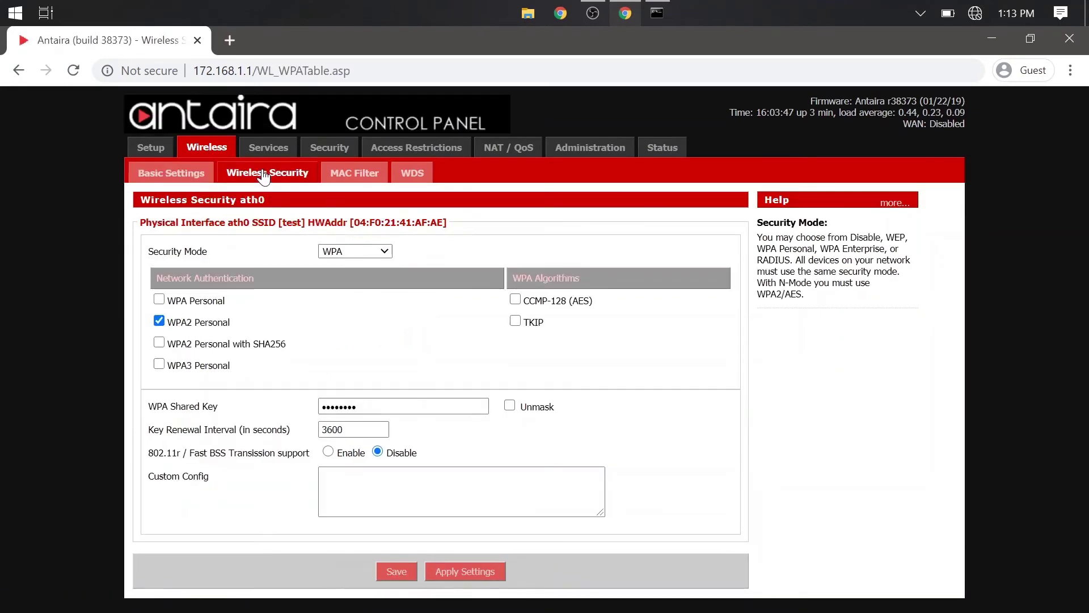
click(357, 251)
click(357, 252)
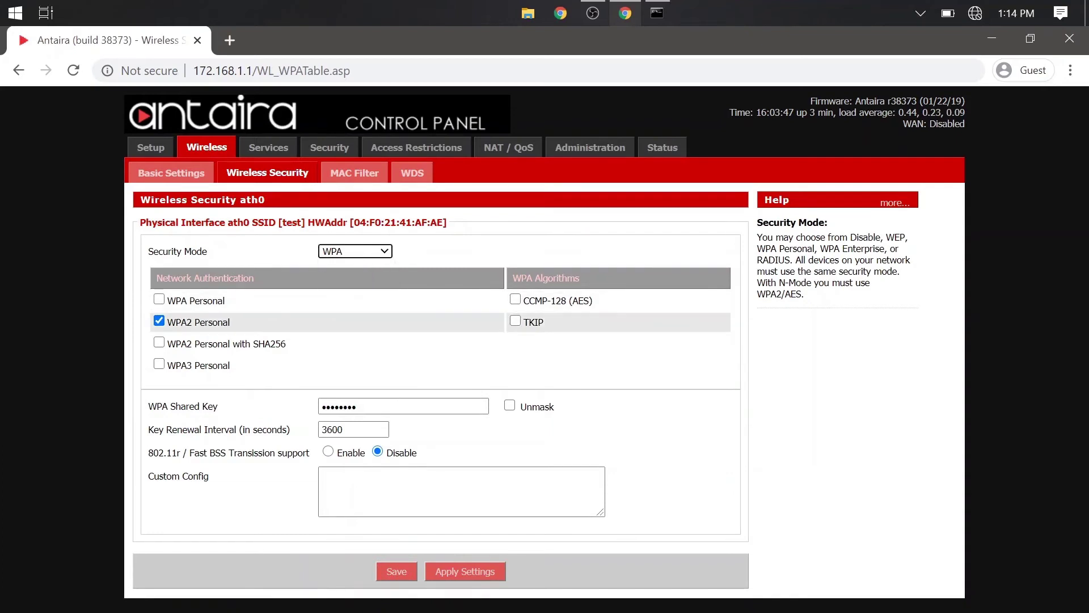
Verify the shared key, then save and apply the WPA2 Personal security settings.
click(510, 405)
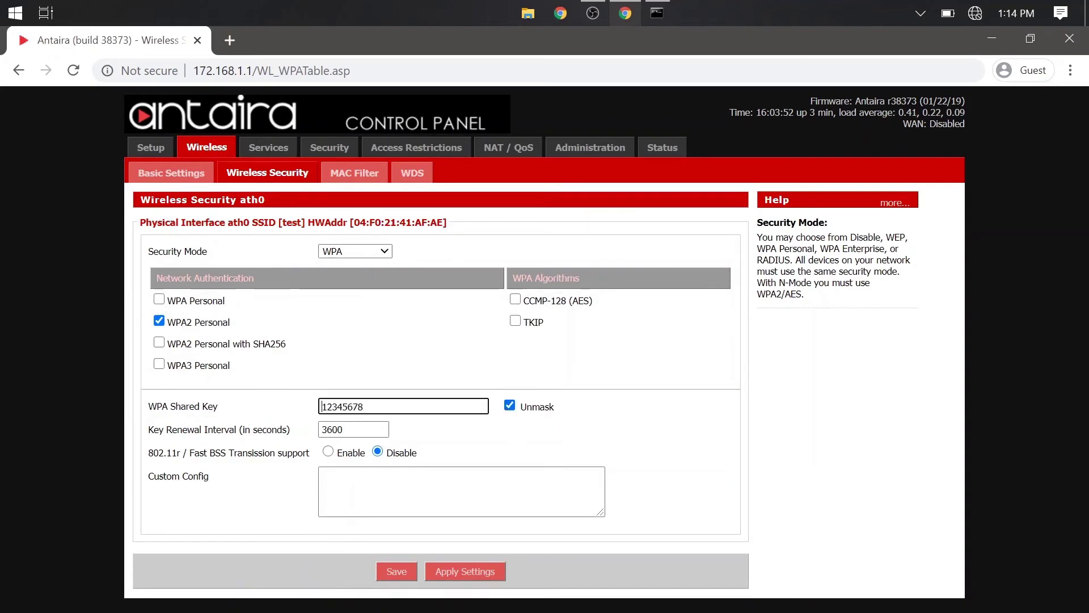
drag(363, 406, 291, 403)
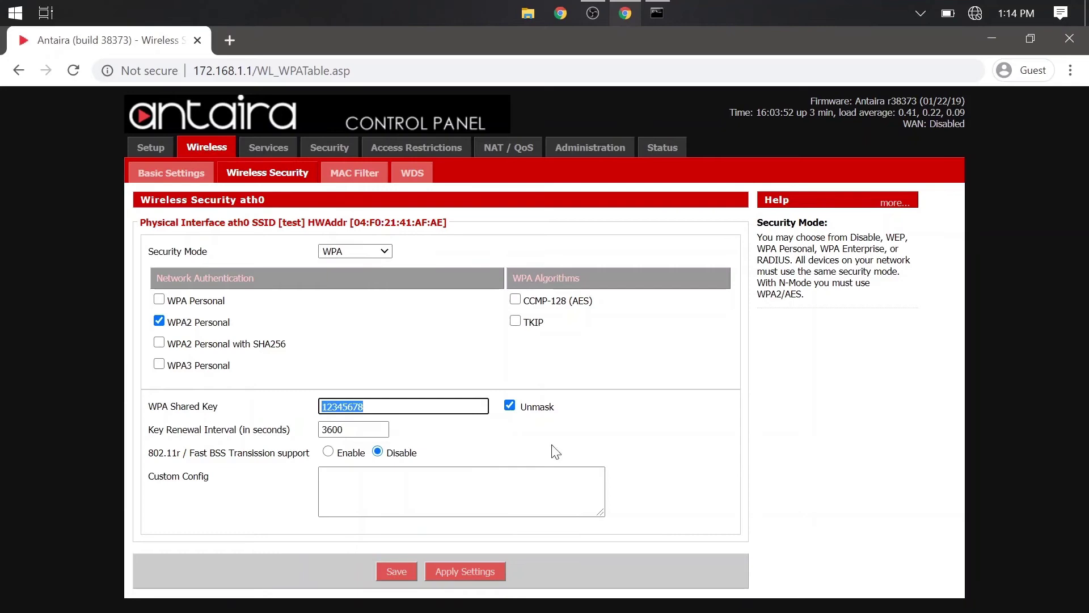
click(510, 405)
click(398, 575)
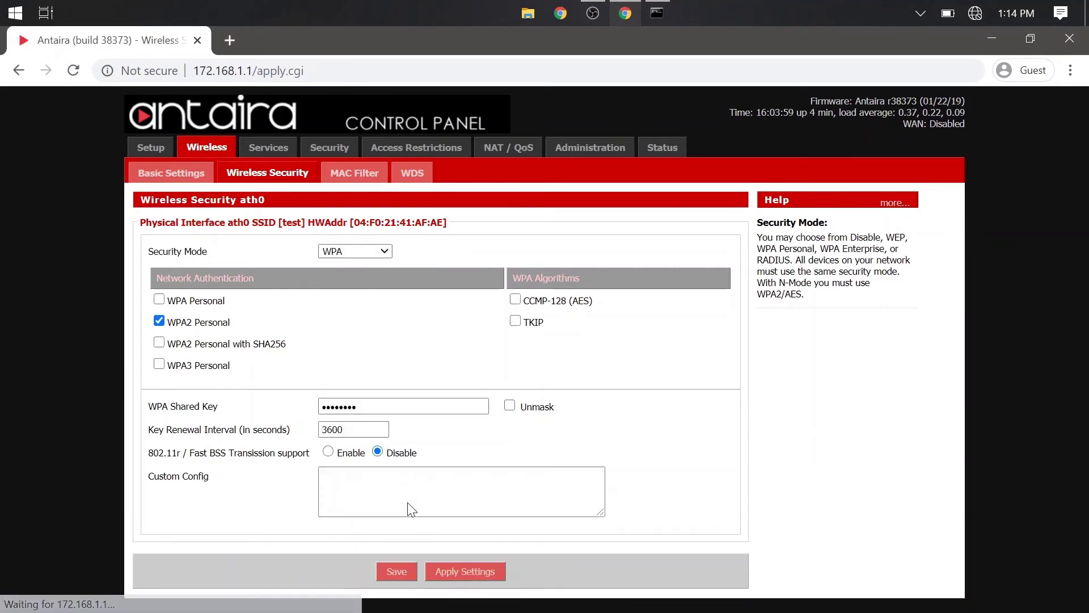
click(443, 570)
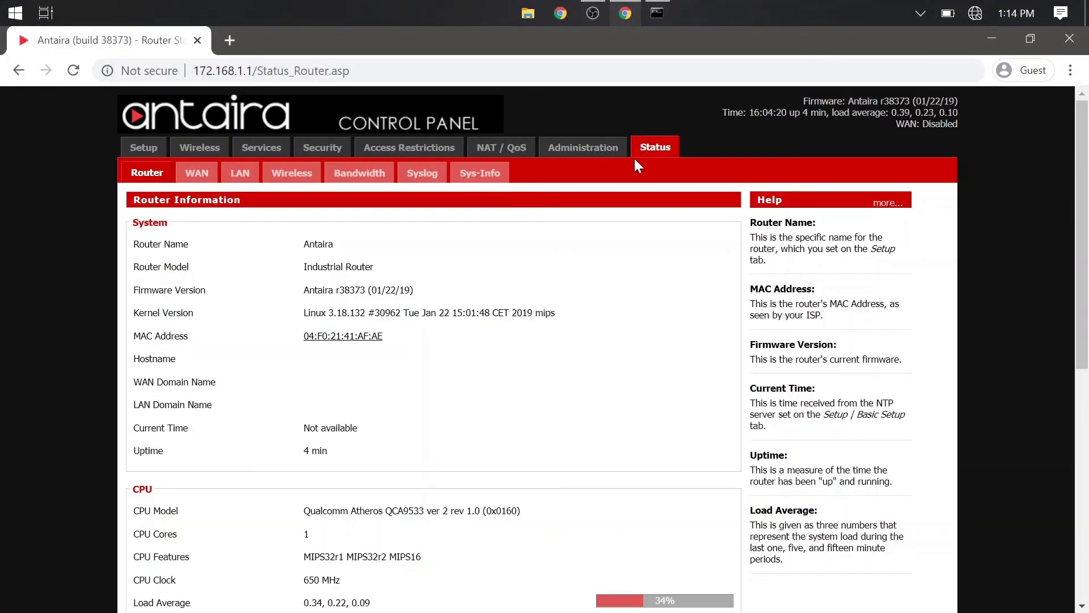
Open the wireless status and verify Client mode on SSID test with WPA2-PSK.
click(299, 178)
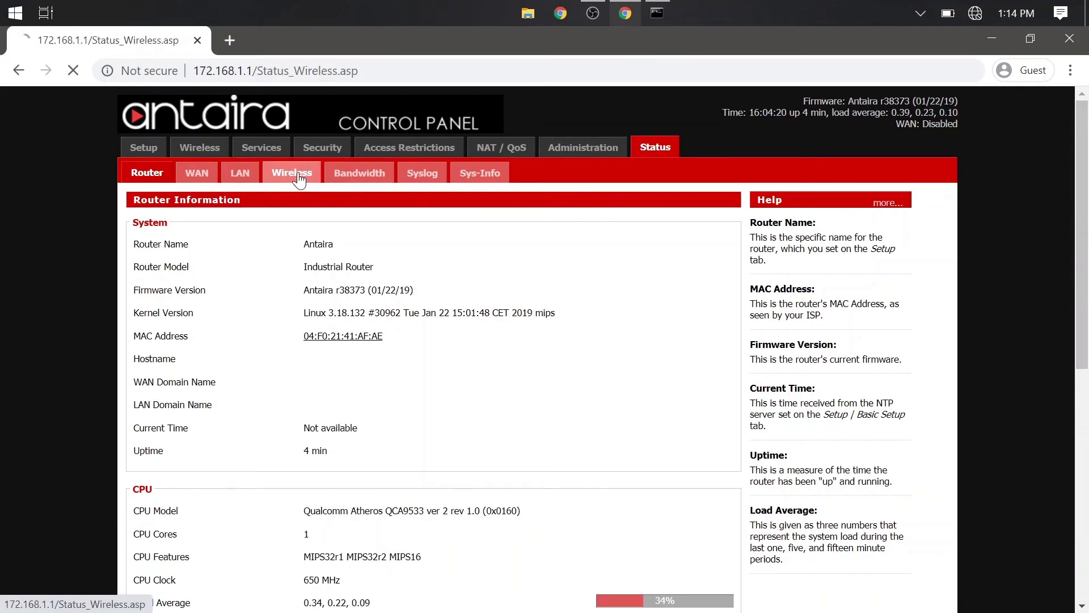
drag(352, 289, 299, 313)
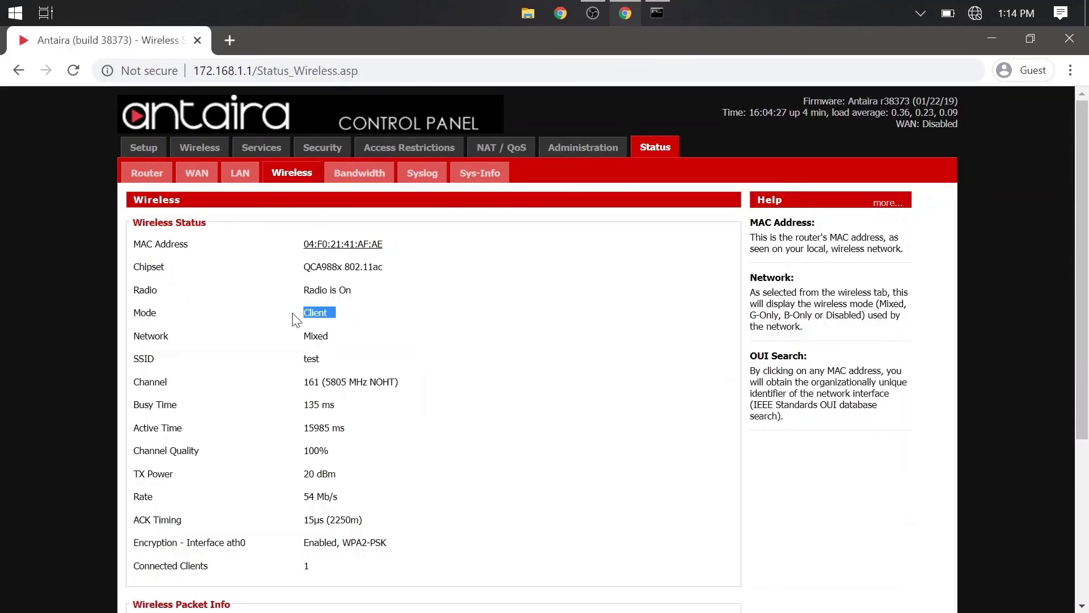
click(348, 352)
drag(324, 363, 300, 358)
click(415, 390)
scroll(427, 458, down, 2)
scroll(430, 464, down, 3)
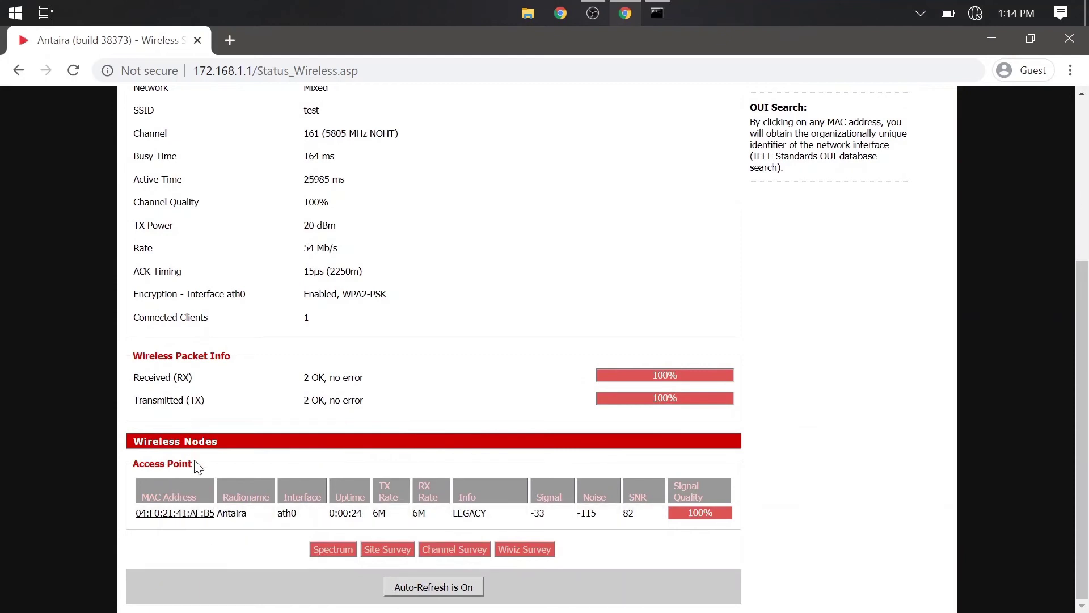
Confirm the Access Point under Wireless Nodes and the WAN: Disabled status.
drag(194, 463, 139, 464)
click(218, 466)
scroll(230, 499, up, 5)
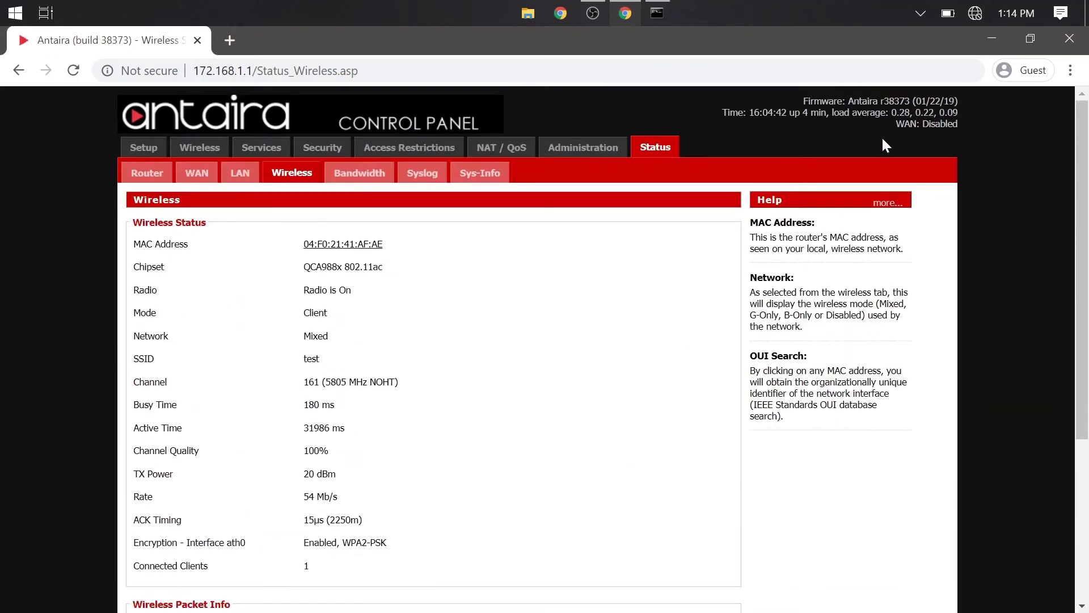
drag(886, 121, 958, 124)
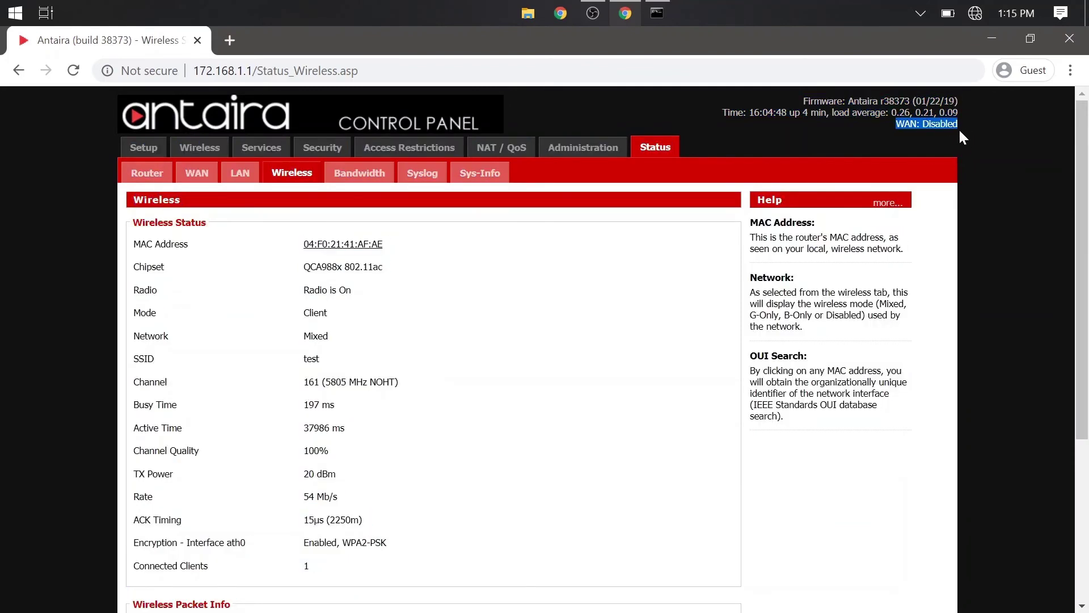
click(957, 134)
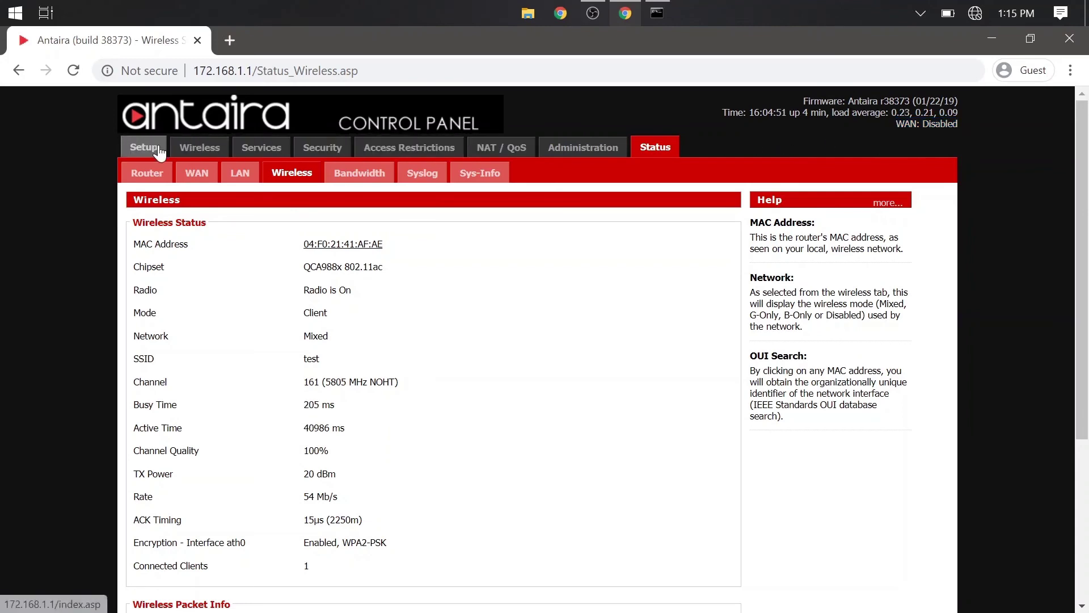
Choose Automatic Configuration - DHCP as the Basic Setup connection type, then Save and Apply Settings.
click(153, 148)
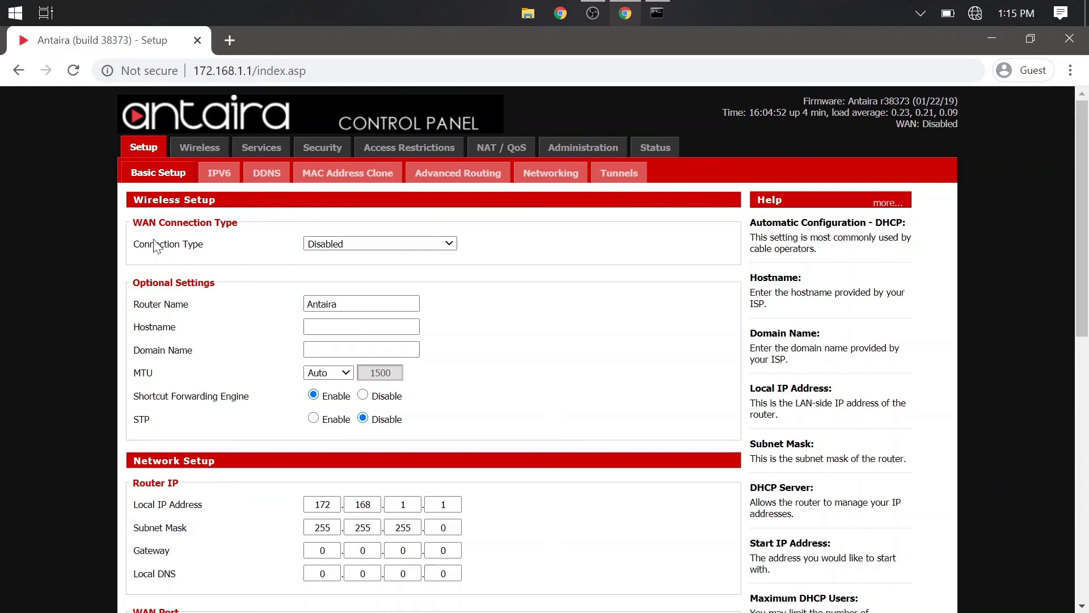
click(446, 244)
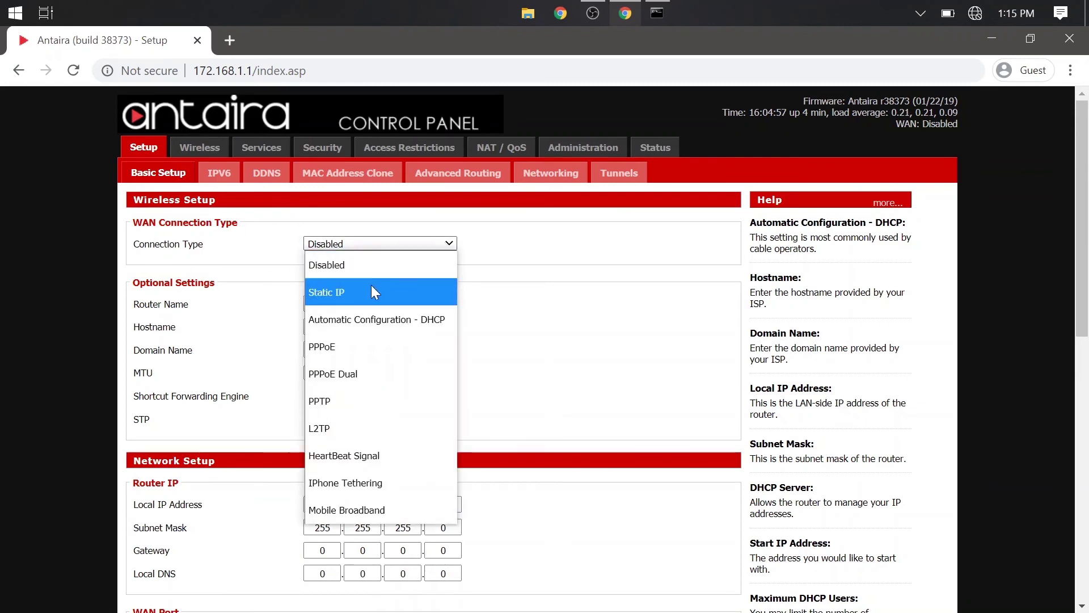
click(372, 320)
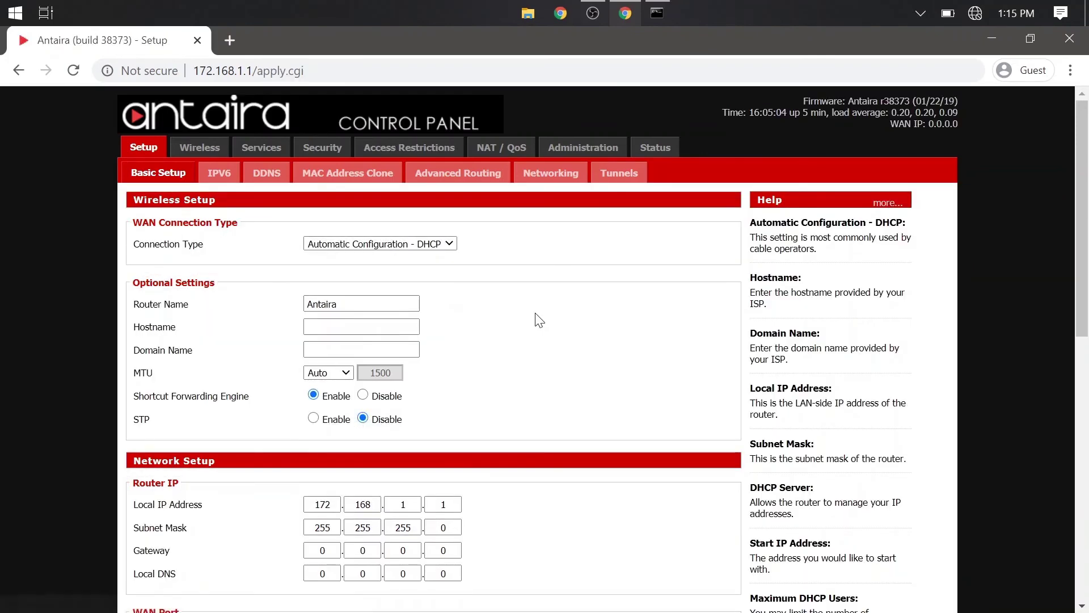
scroll(518, 358, down, 8)
scroll(497, 416, down, 2)
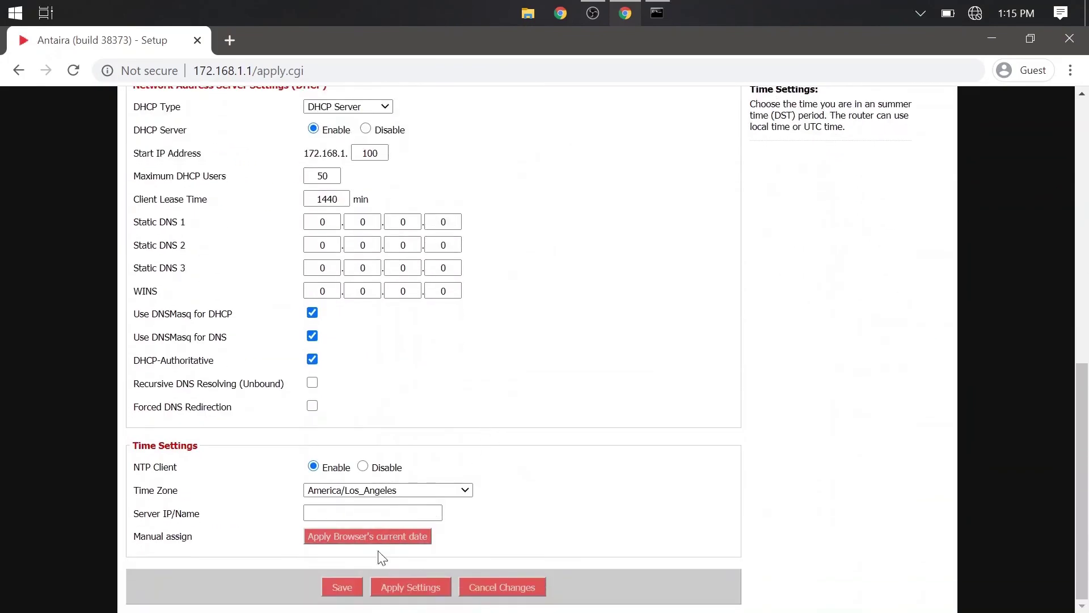
click(339, 584)
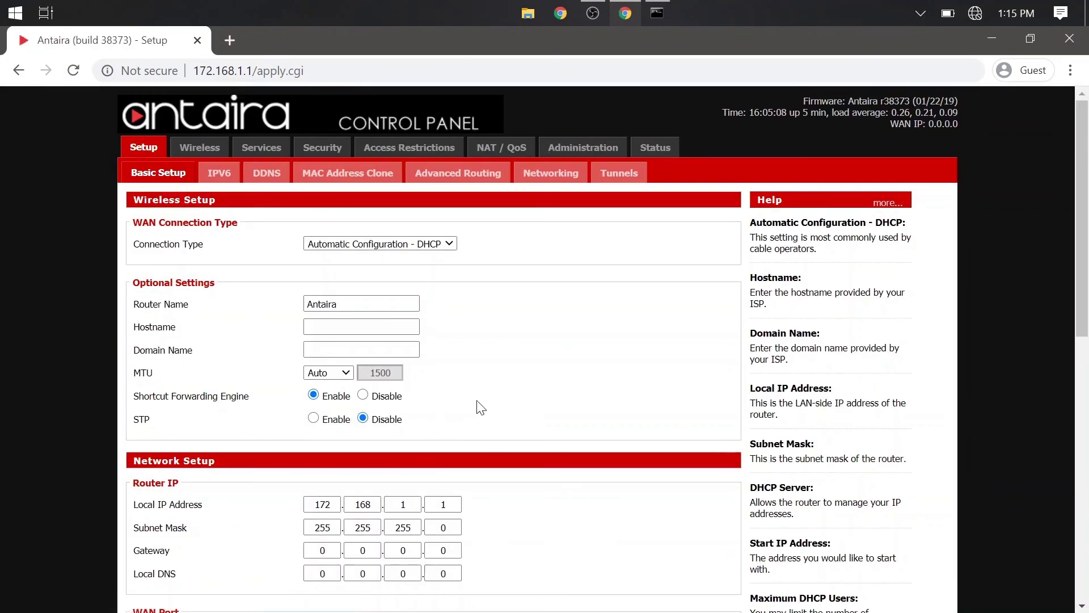
scroll(498, 408, down, 10)
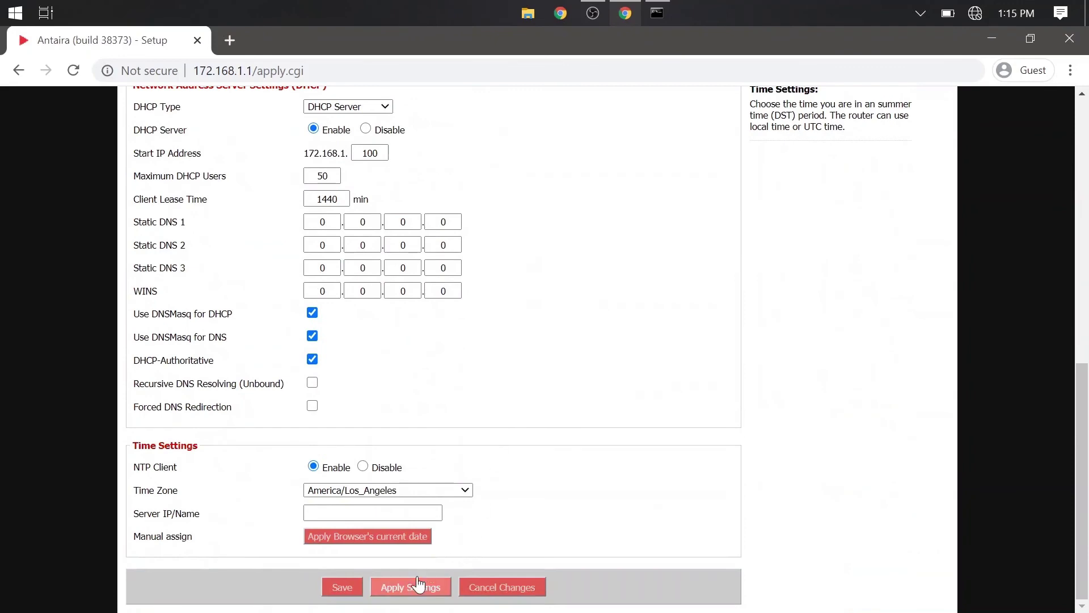
click(416, 580)
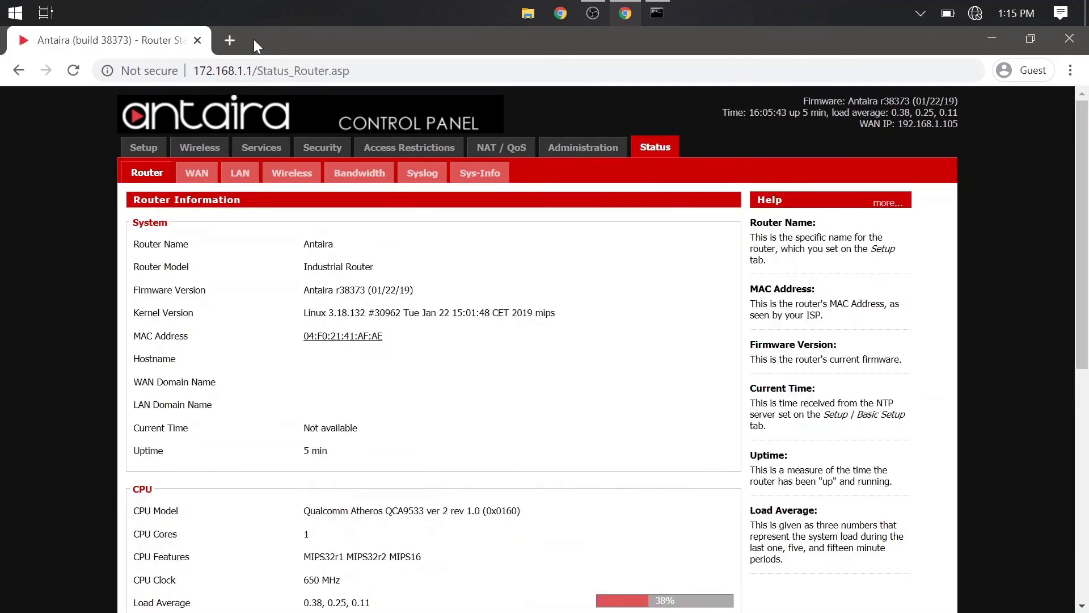
With WAN IP 192.168.1.105 confirmed, open a blank new browser tab.
click(230, 40)
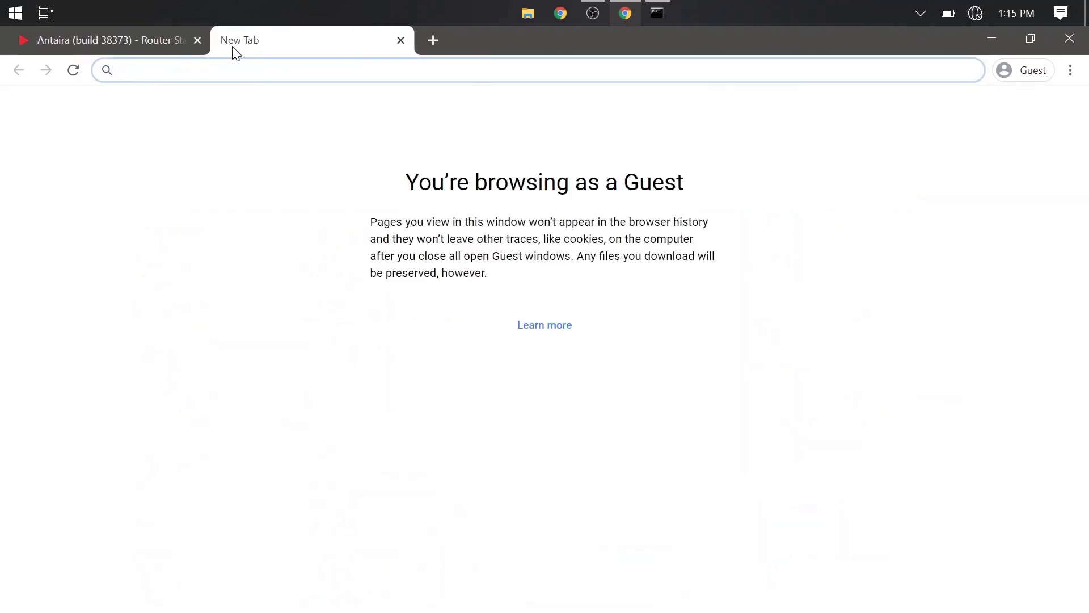
Enter the address 192.168.1.1 in the new tab.
text(192)
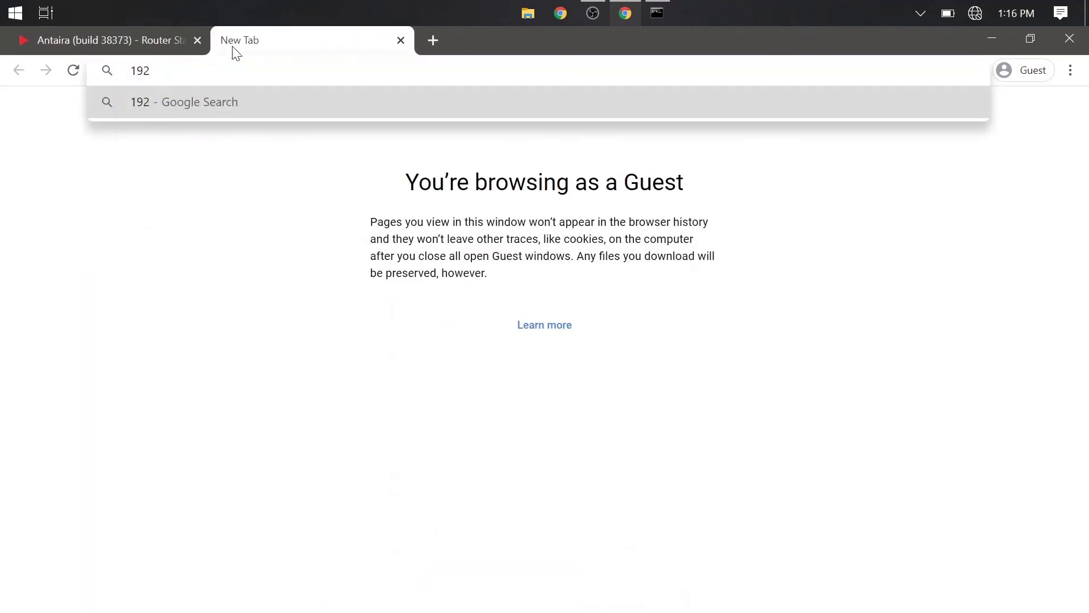
text(.168.)
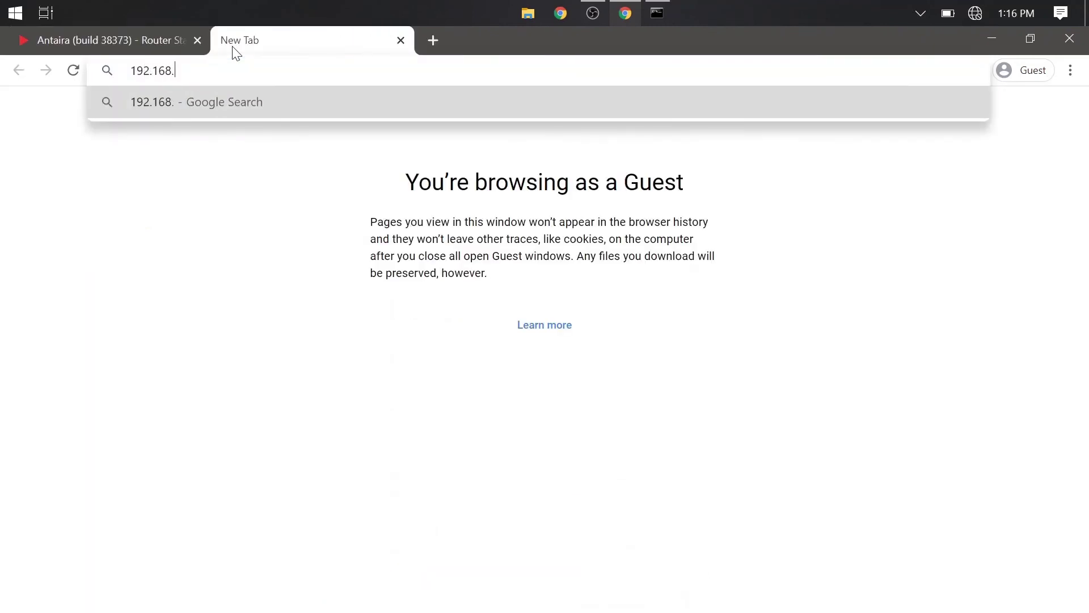
text(1.1)
key(Return)
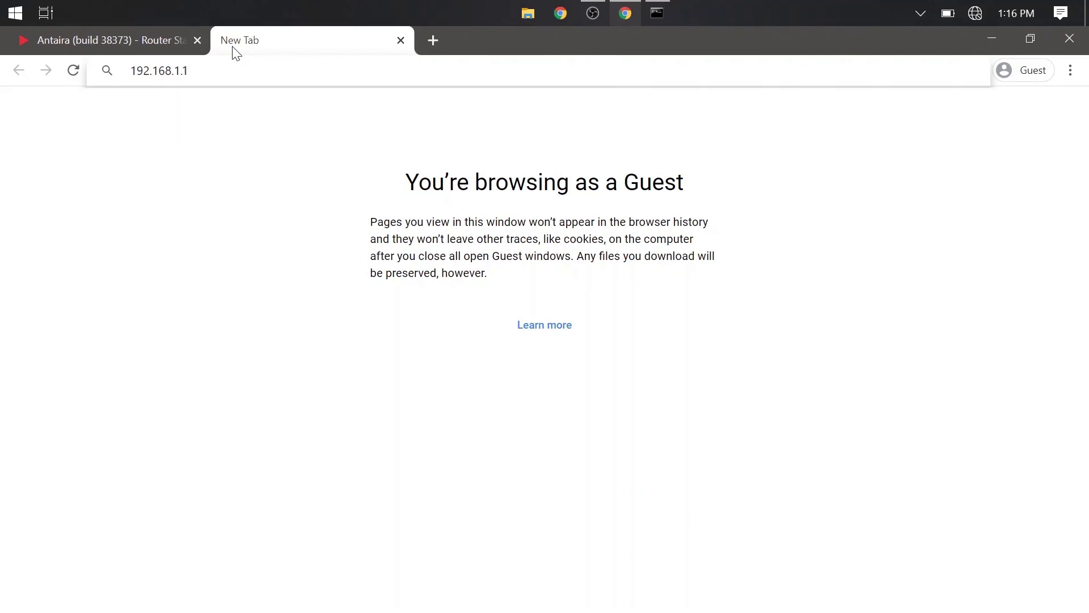